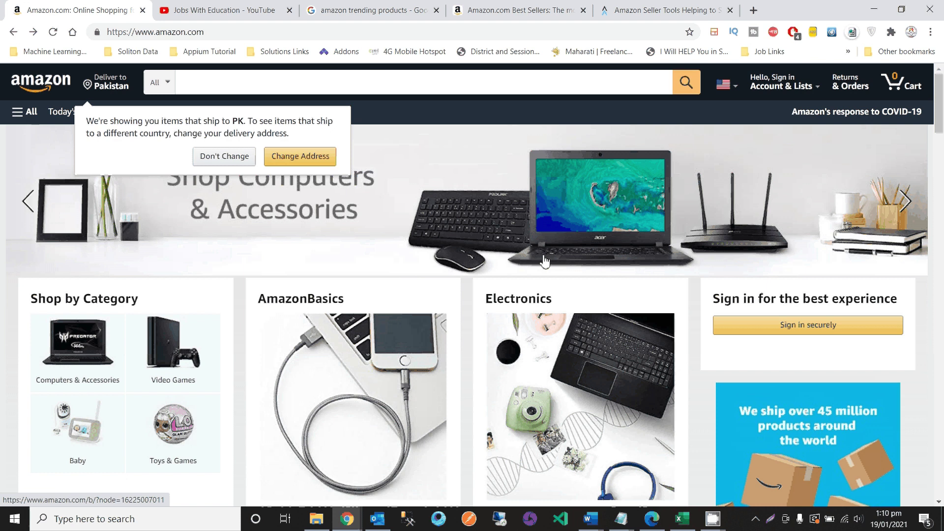
- Check the YouTube channel tab, then return to Amazon and open the All departments search list
{"action": "left_click", "coordinate": [194, 7]}
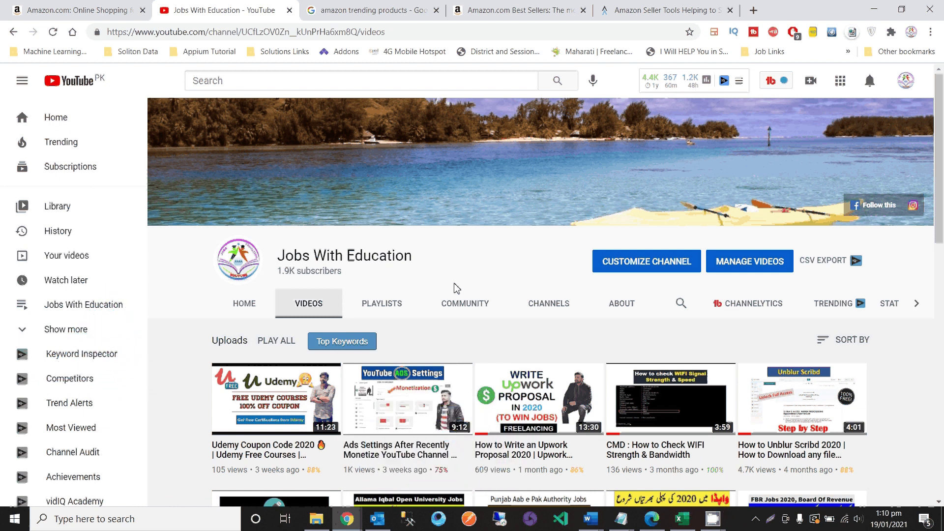
{"action": "key", "text": "ctrl+shift+Tab"}
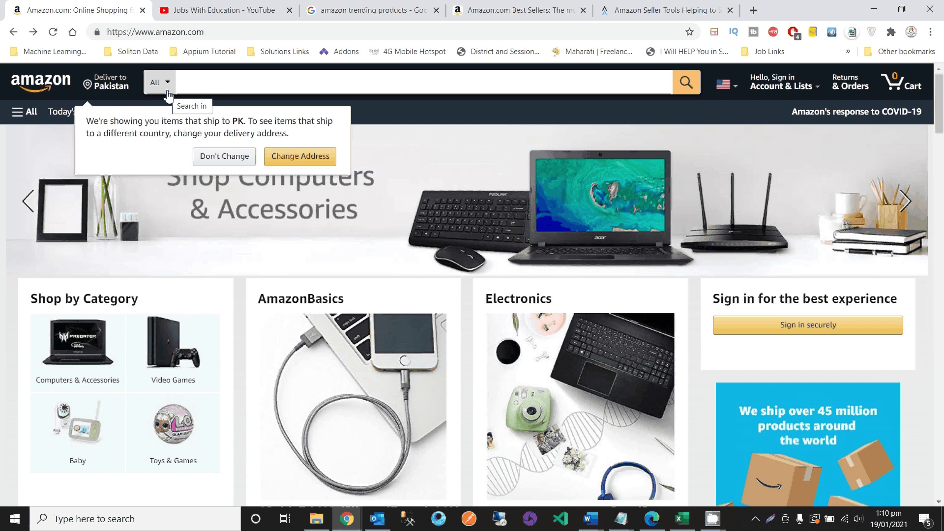
{"action": "left_click", "coordinate": [279, 93]}
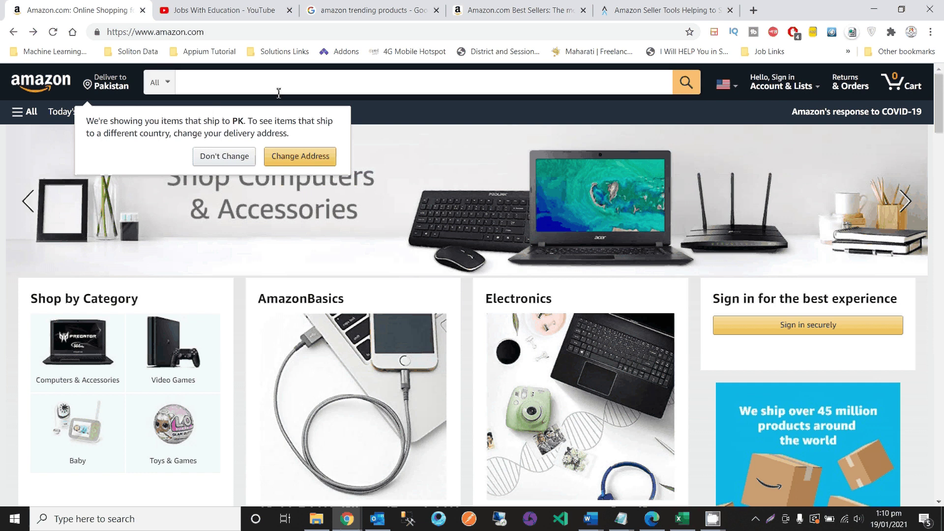
{"action": "left_click", "coordinate": [170, 89]}
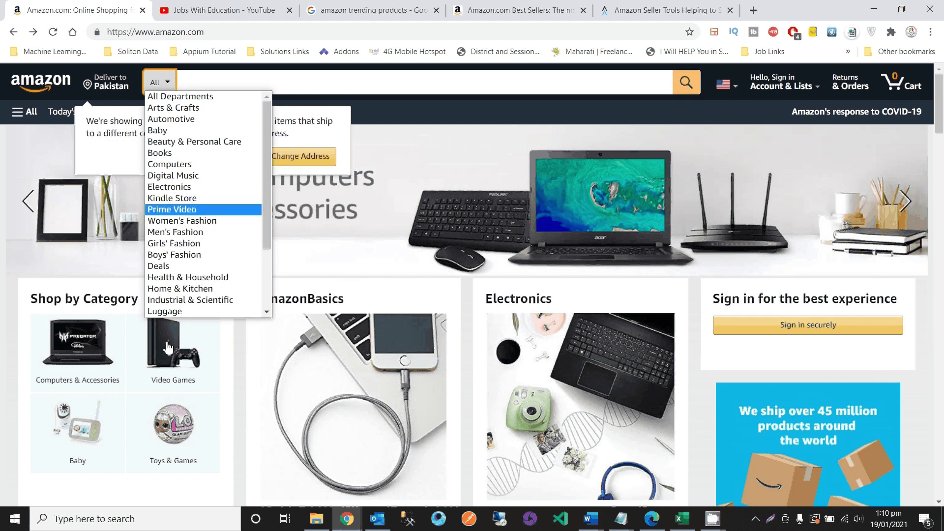
- Scroll the Amazon home page and bring up the Google results for 'amazon trending products'
{"action": "scroll", "coordinate": [333, 369], "scroll_direction": "down", "scroll_amount": 7}
{"action": "scroll", "coordinate": [333, 369], "scroll_direction": "down", "scroll_amount": 5}
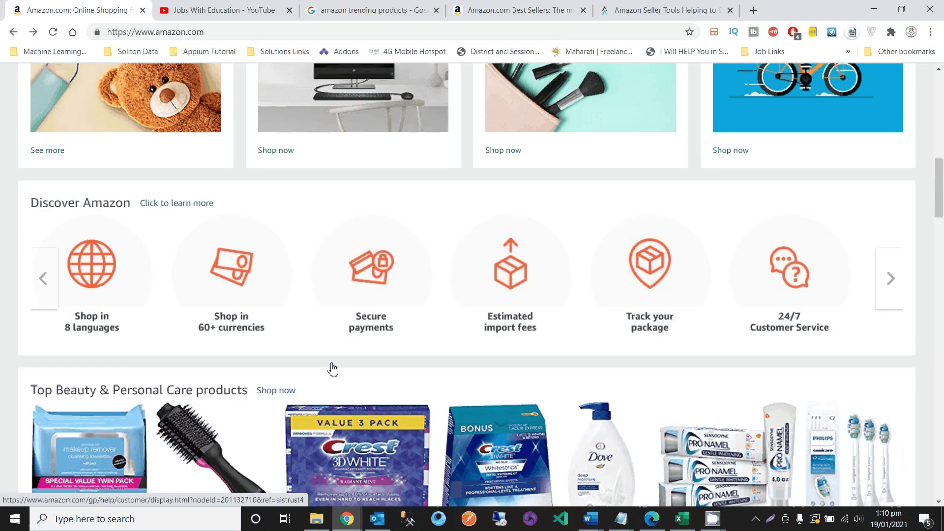
{"action": "scroll", "coordinate": [333, 369], "scroll_direction": "down", "scroll_amount": 2}
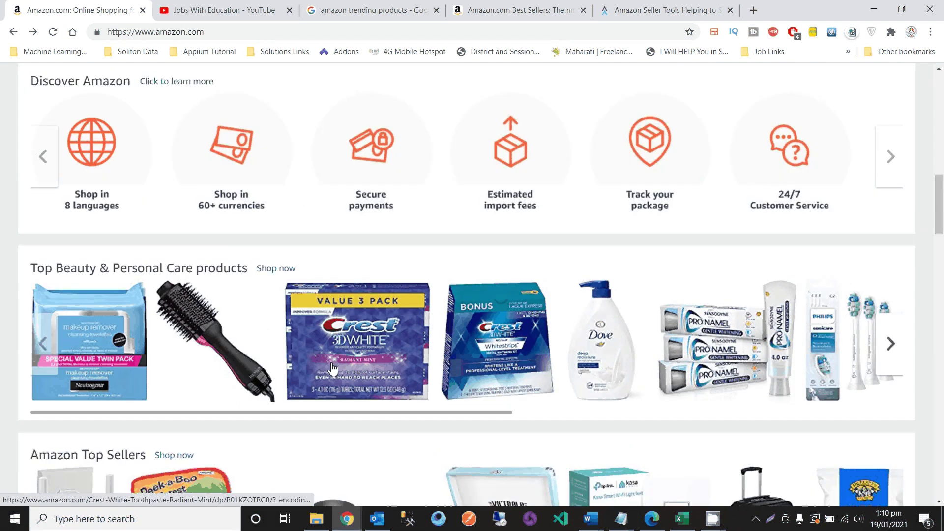
{"action": "left_click", "coordinate": [369, 8]}
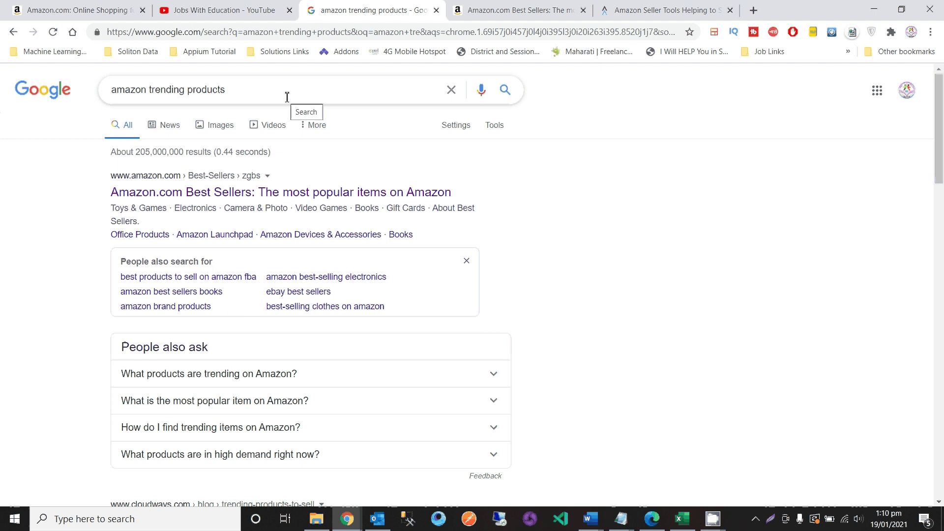
- Open the Amazon Best Sellers result in a new tab, view it, and highlight its heading
{"action": "right_click", "coordinate": [211, 192]}
{"action": "left_click", "coordinate": [260, 140]}
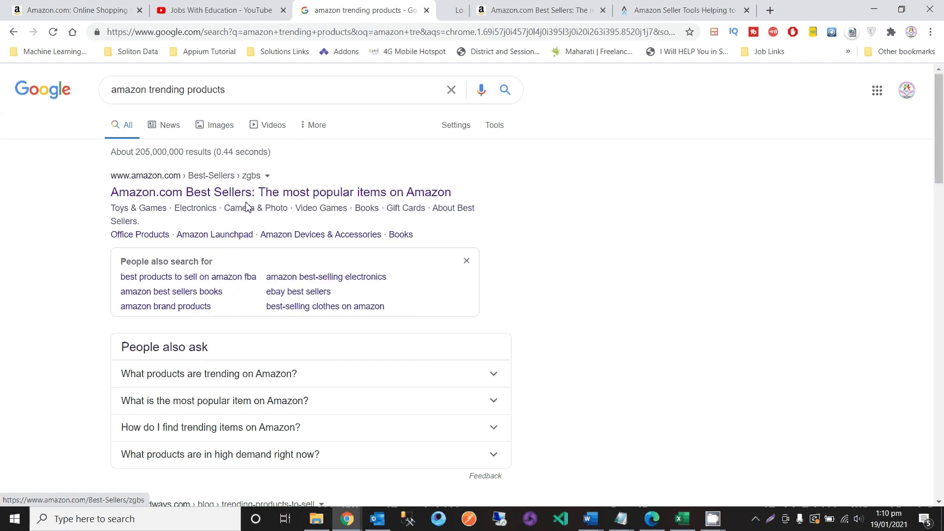
{"action": "left_click", "coordinate": [477, 7]}
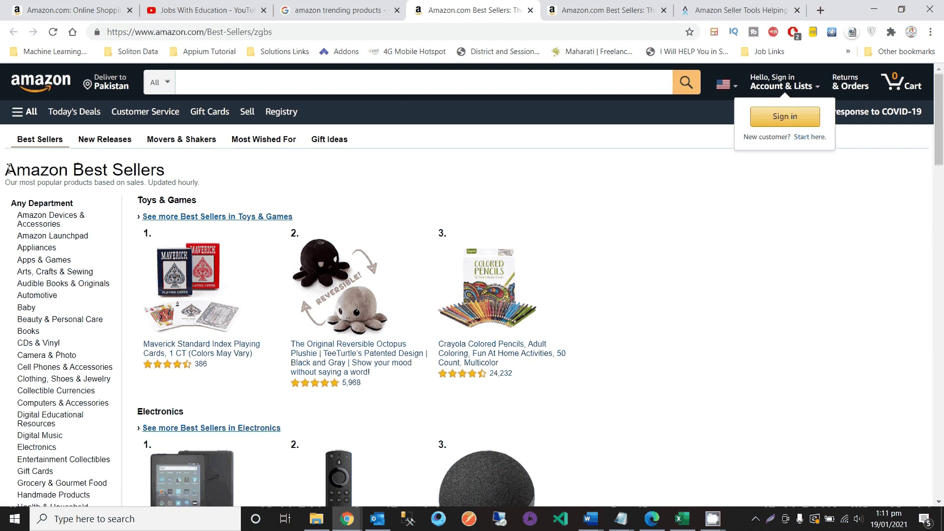
{"action": "left_click_drag", "start_coordinate": [6, 169], "coordinate": [167, 173]}
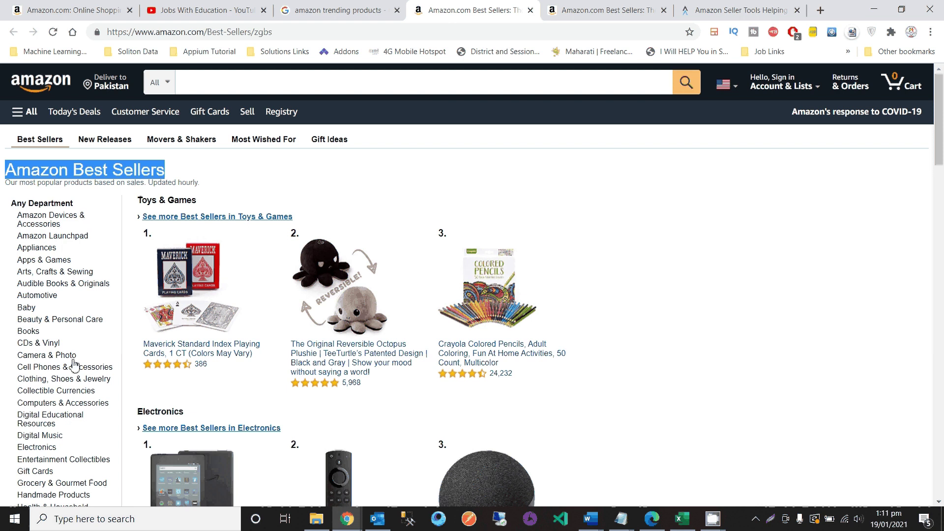
{"action": "scroll", "coordinate": [74, 364], "scroll_direction": "down", "scroll_amount": 1}
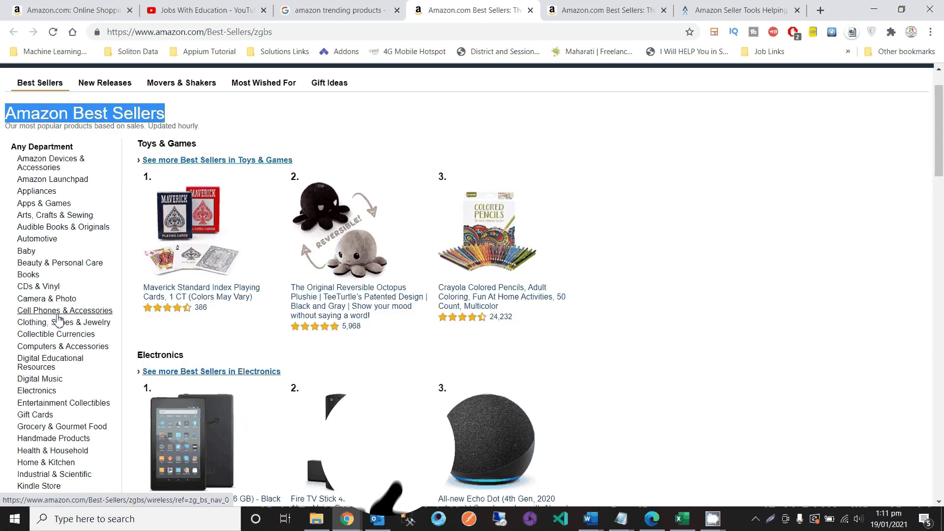
{"action": "scroll", "coordinate": [120, 344], "scroll_direction": "up", "scroll_amount": 1}
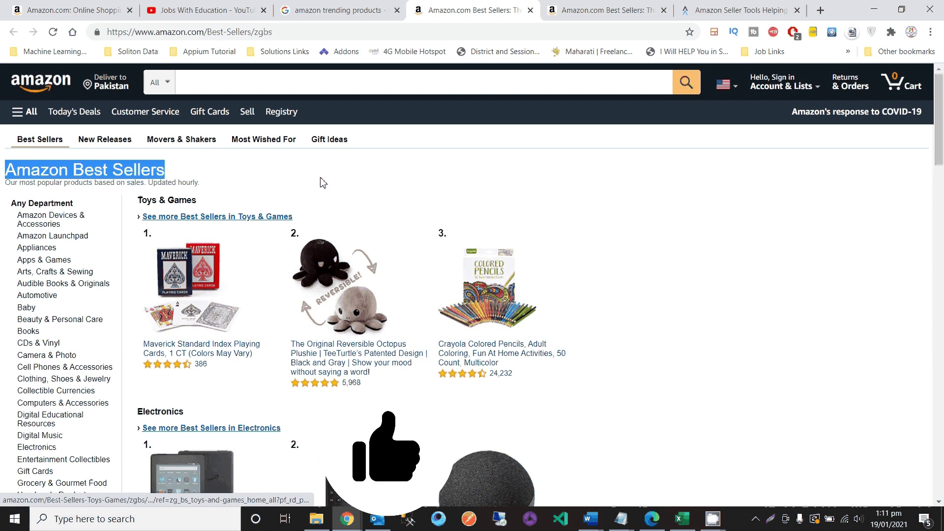
{"action": "left_click", "coordinate": [327, 161]}
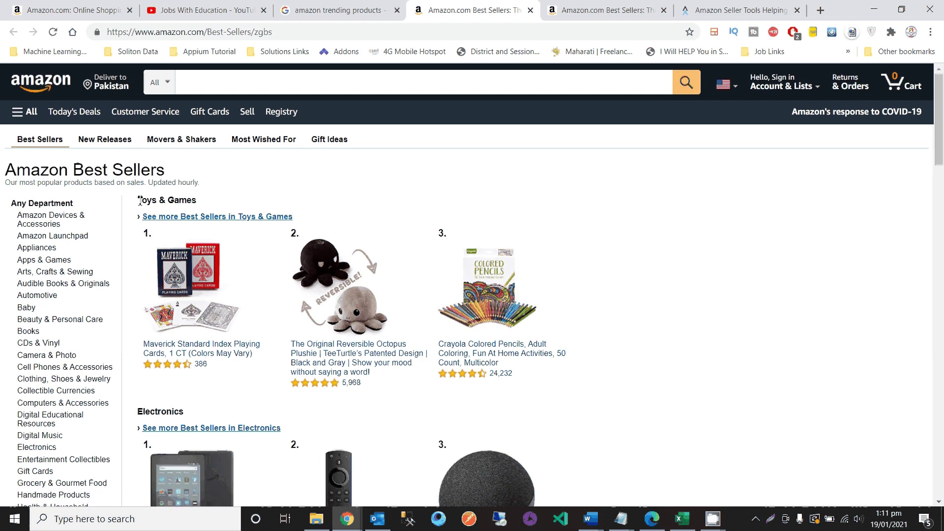
{"action": "scroll", "coordinate": [206, 391], "scroll_direction": "down", "scroll_amount": 1}
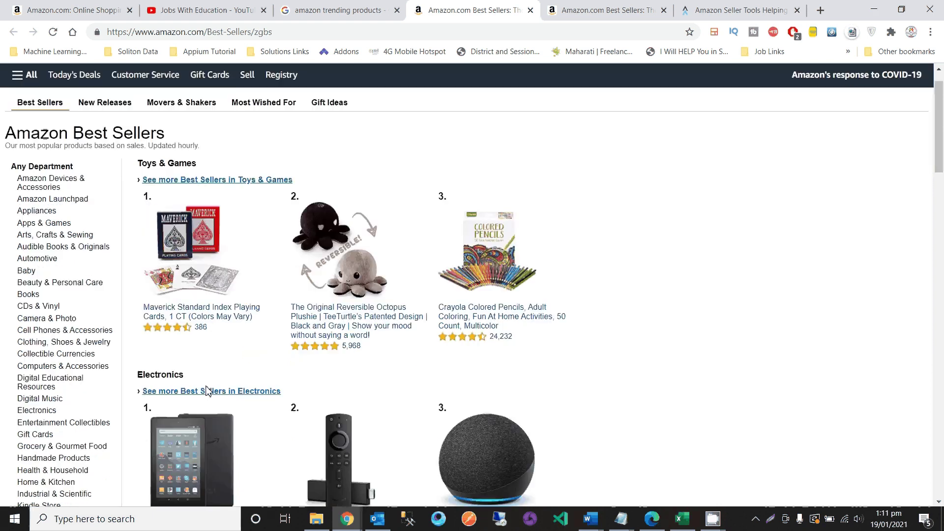
{"action": "scroll", "coordinate": [206, 390], "scroll_direction": "down", "scroll_amount": 1}
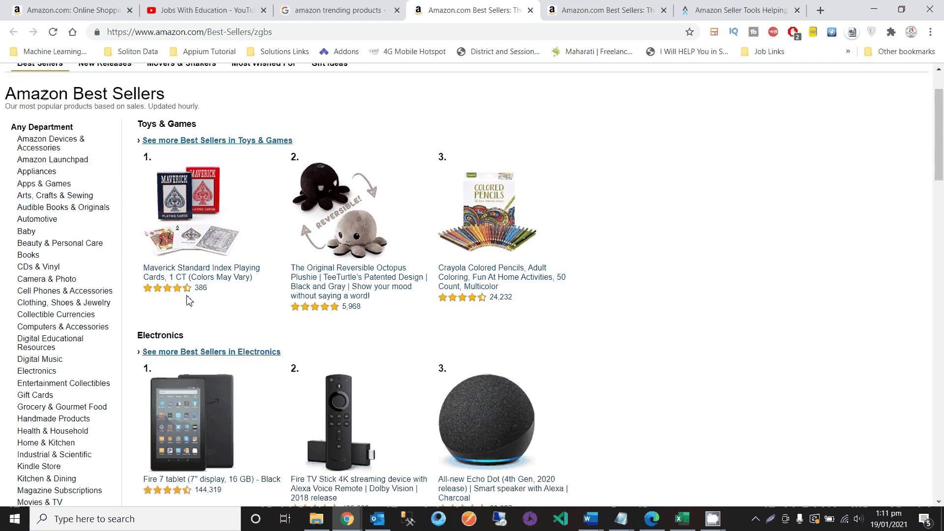
{"action": "scroll", "coordinate": [176, 308], "scroll_direction": "down", "scroll_amount": 2}
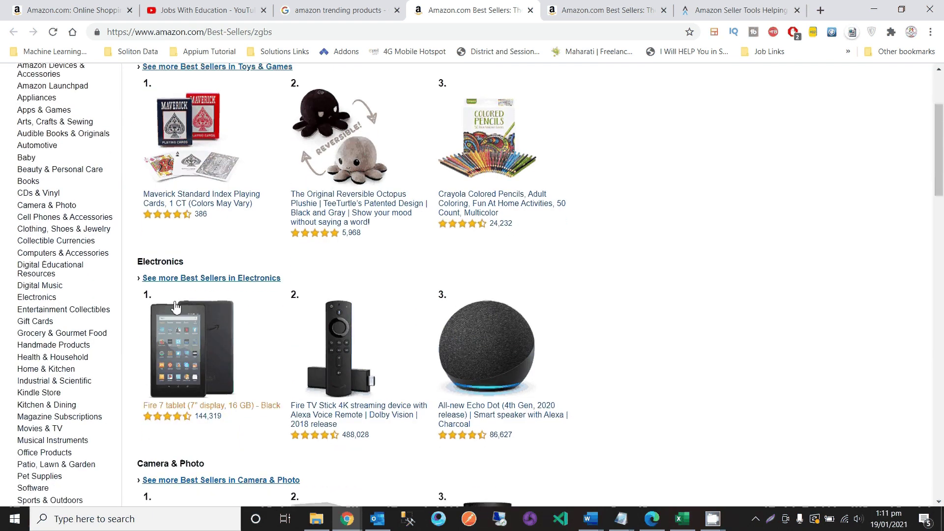
{"action": "scroll", "coordinate": [250, 345], "scroll_direction": "down", "scroll_amount": 2}
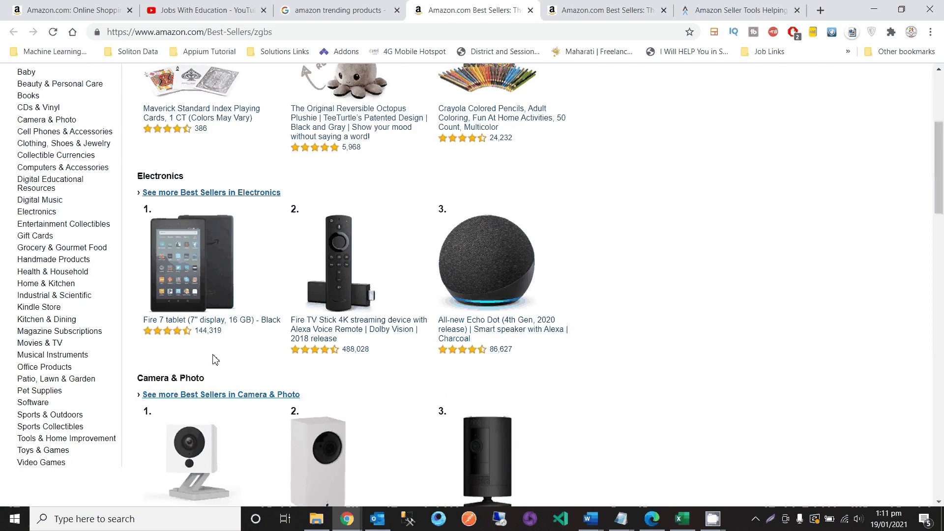
{"action": "scroll", "coordinate": [227, 364], "scroll_direction": "down", "scroll_amount": 2}
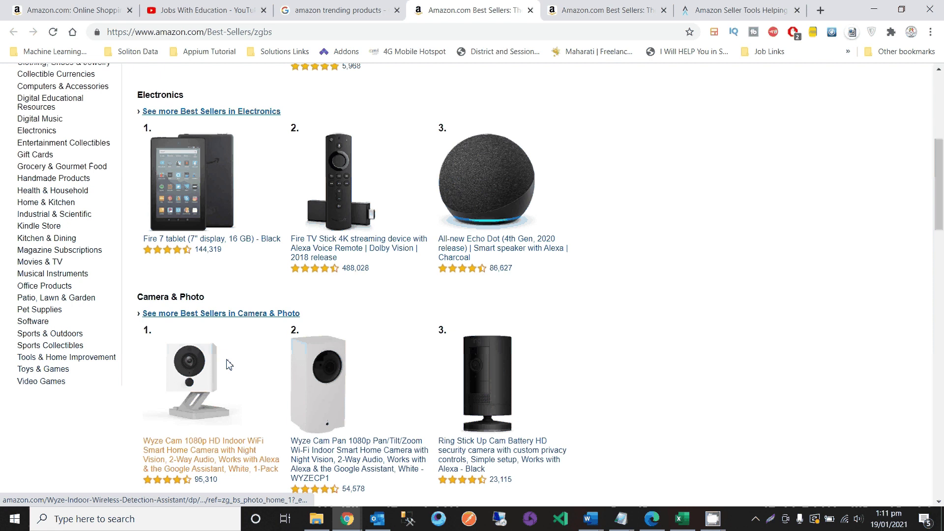
{"action": "scroll", "coordinate": [228, 364], "scroll_direction": "down", "scroll_amount": 2}
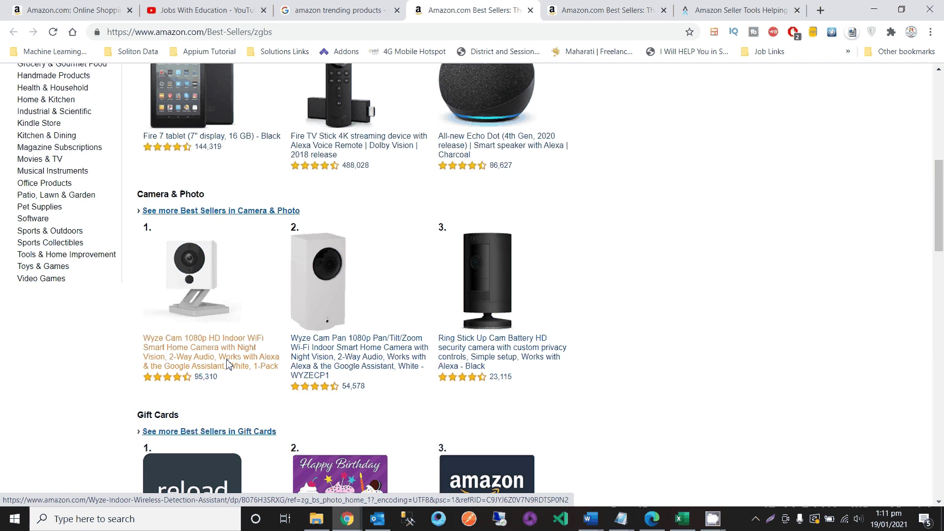
{"action": "scroll", "coordinate": [216, 344], "scroll_direction": "down", "scroll_amount": 10}
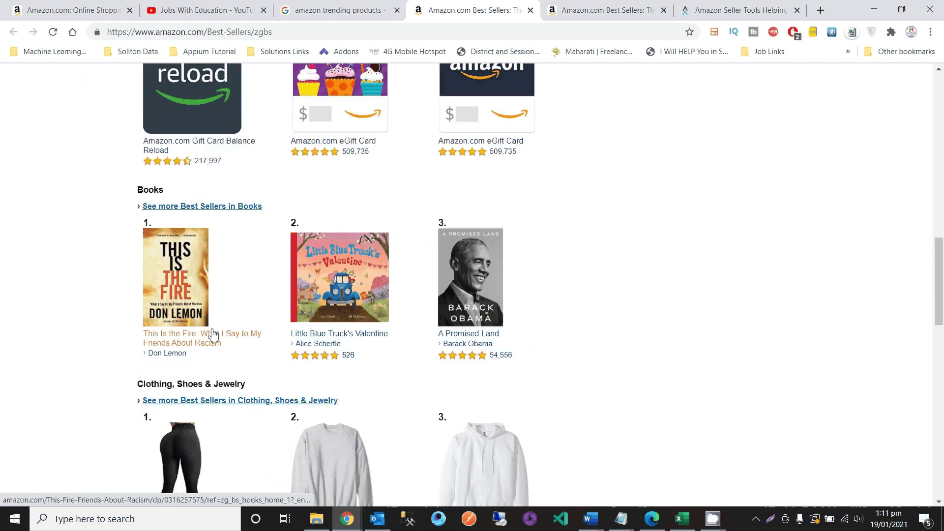
{"action": "scroll", "coordinate": [231, 371], "scroll_direction": "up", "scroll_amount": 14}
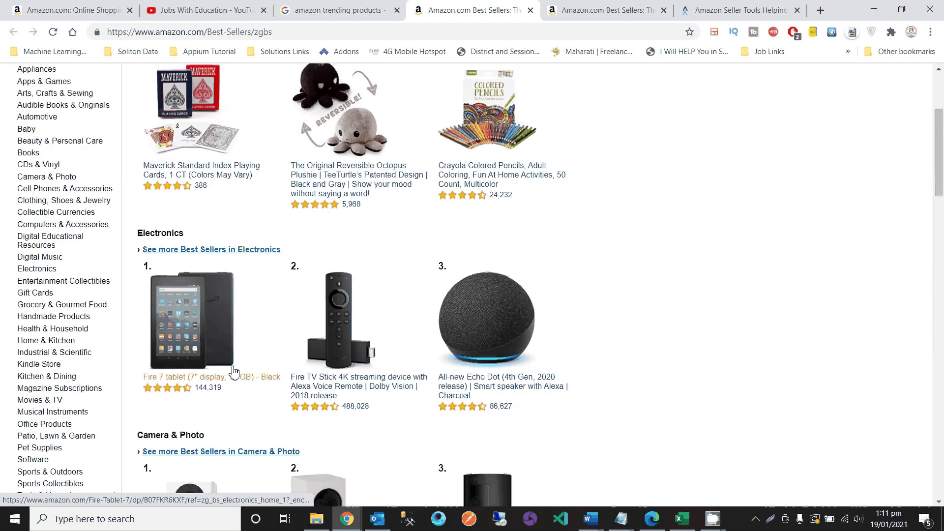
- Open the Fire 7 tablet product page and jump down to its customer reviews
{"action": "left_click", "coordinate": [170, 387]}
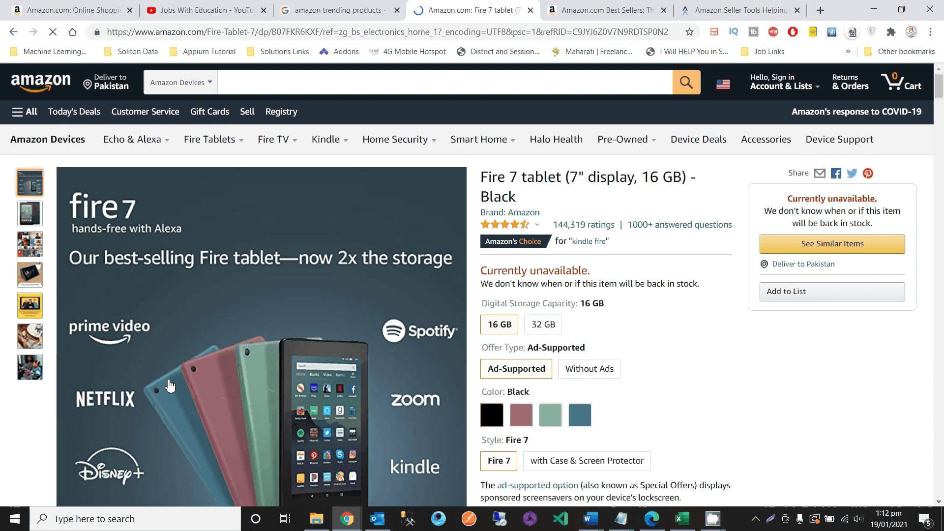
{"action": "left_click", "coordinate": [579, 225]}
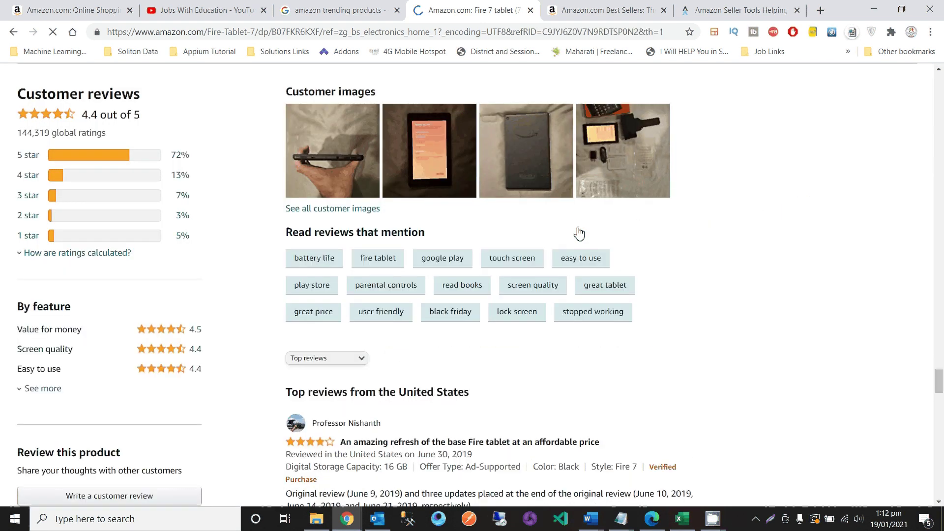
{"action": "scroll", "coordinate": [525, 373], "scroll_direction": "down", "scroll_amount": 3}
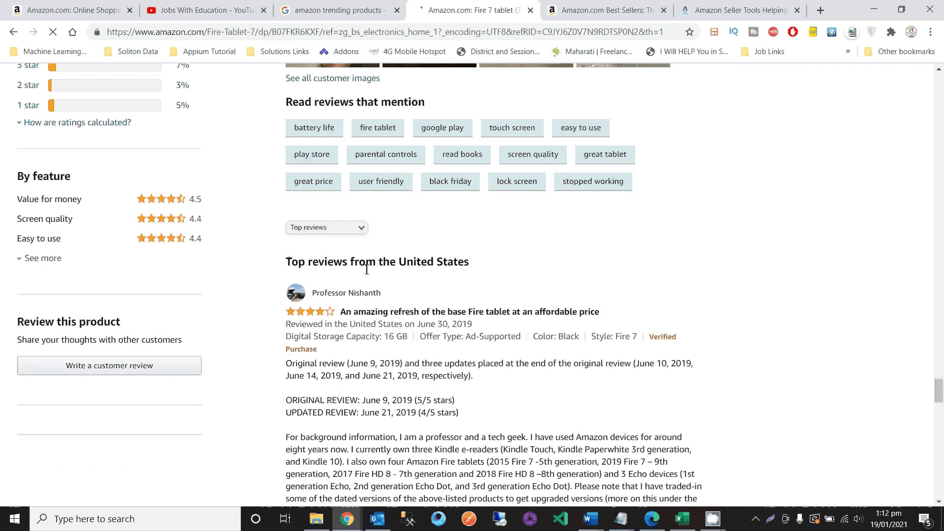
{"action": "scroll", "coordinate": [427, 293], "scroll_direction": "down", "scroll_amount": 3}
{"action": "scroll", "coordinate": [427, 293], "scroll_direction": "down", "scroll_amount": 20}
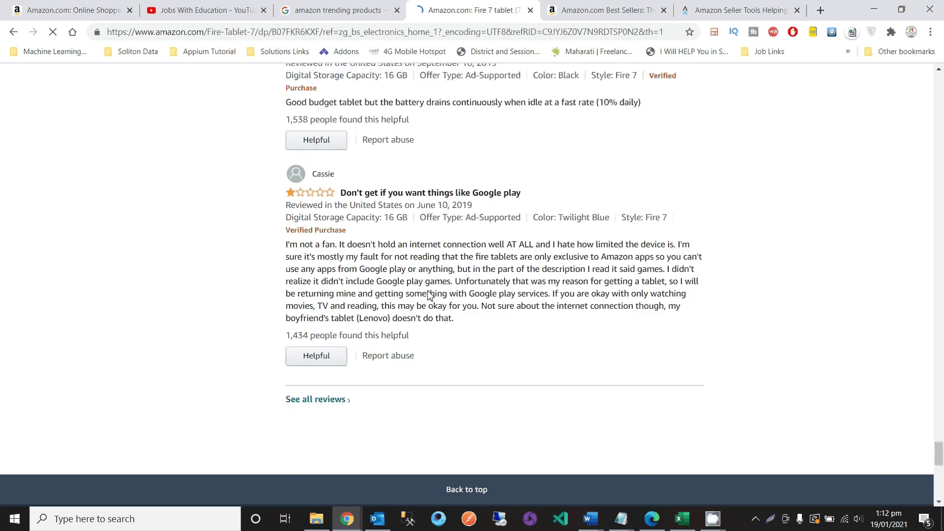
- Scroll back up from the reviews to the Compare Fire tablets specification table
{"action": "scroll", "coordinate": [428, 293], "scroll_direction": "up", "scroll_amount": 20}
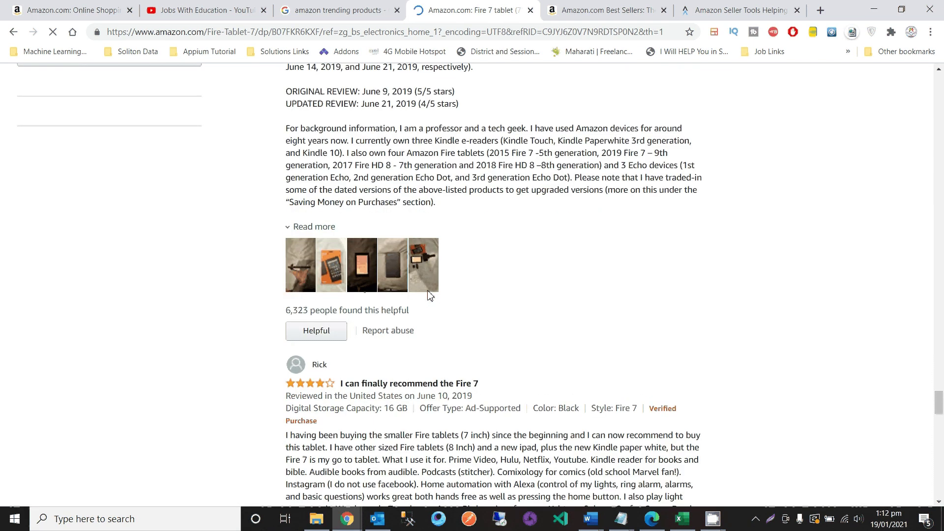
{"action": "scroll", "coordinate": [430, 295], "scroll_direction": "up", "scroll_amount": 15}
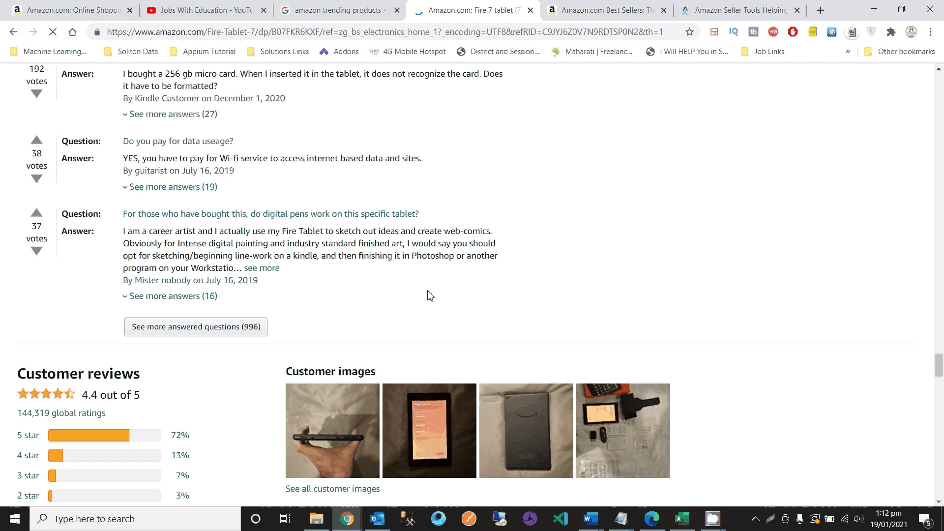
{"action": "scroll", "coordinate": [430, 295], "scroll_direction": "up", "scroll_amount": 20}
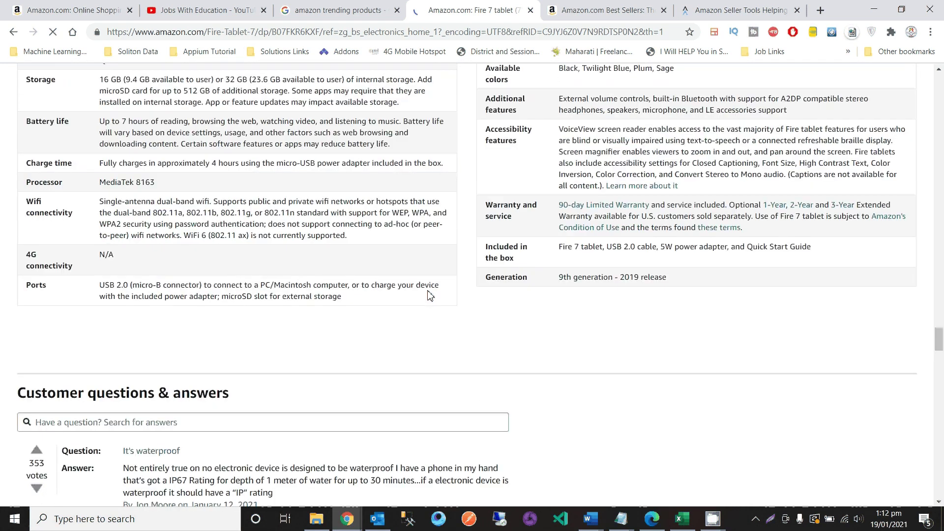
{"action": "scroll", "coordinate": [427, 291], "scroll_direction": "up", "scroll_amount": 20}
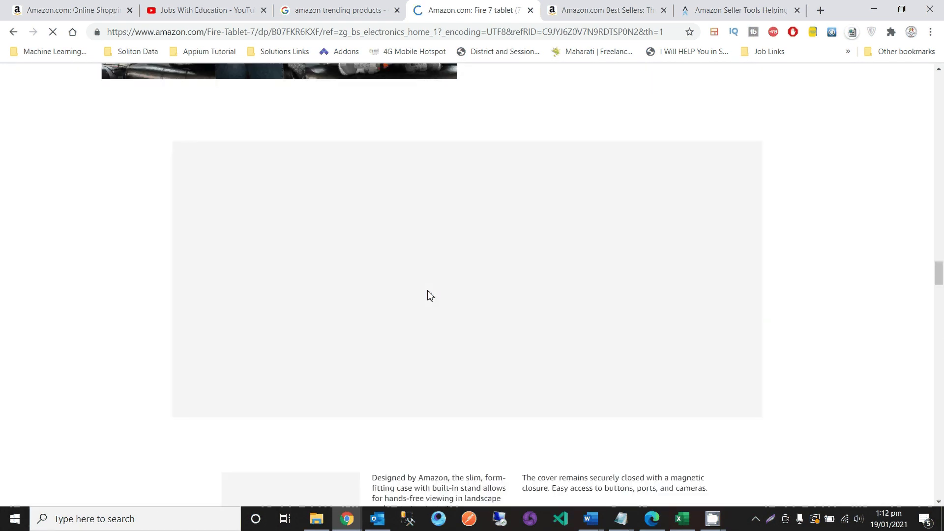
{"action": "scroll", "coordinate": [427, 295], "scroll_direction": "up", "scroll_amount": 5}
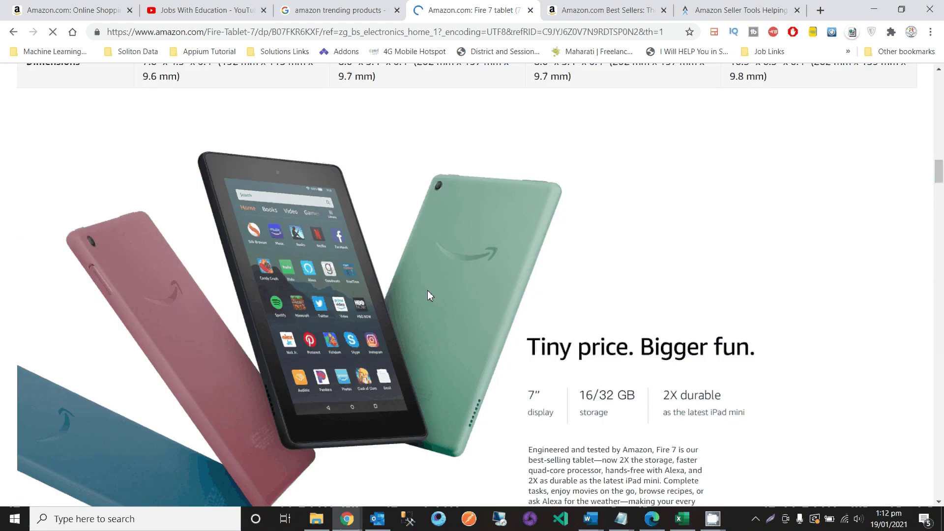
{"action": "scroll", "coordinate": [427, 295], "scroll_direction": "up", "scroll_amount": 9}
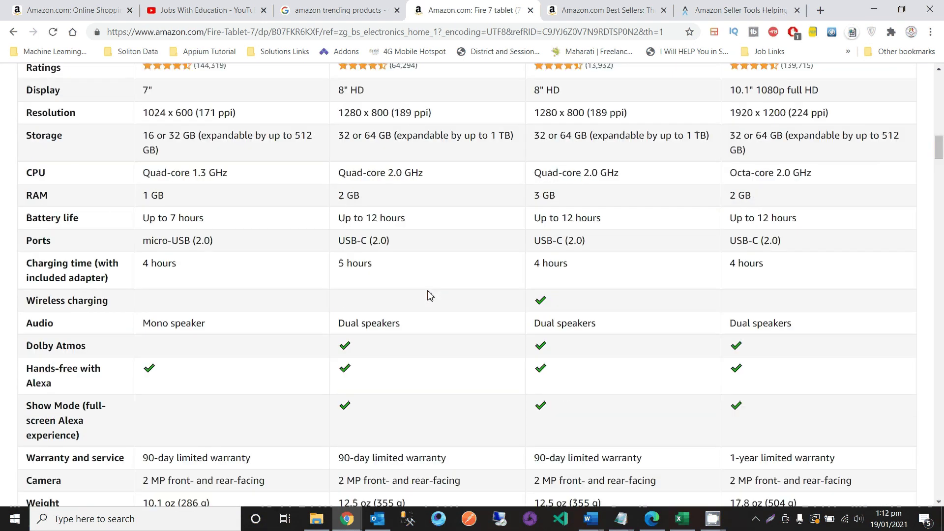
{"action": "scroll", "coordinate": [430, 295], "scroll_direction": "up", "scroll_amount": 6}
- Select Fire HD 8 in the comparison table, scroll through its specs, then move to the Viral Launch tab
{"action": "left_click", "coordinate": [431, 294]}
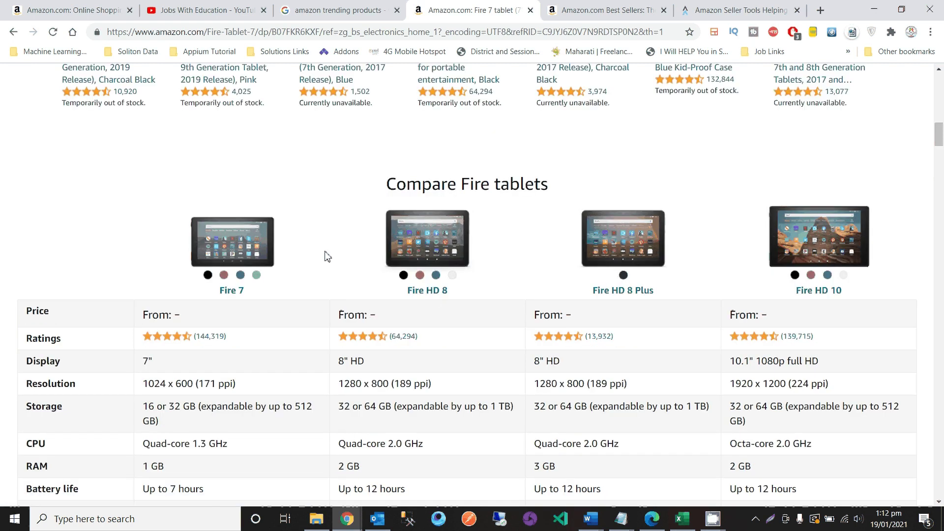
{"action": "scroll", "coordinate": [327, 256], "scroll_direction": "up", "scroll_amount": 2}
{"action": "scroll", "coordinate": [327, 256], "scroll_direction": "down", "scroll_amount": 2}
{"action": "scroll", "coordinate": [327, 256], "scroll_direction": "down", "scroll_amount": 1}
{"action": "scroll", "coordinate": [283, 437], "scroll_direction": "down", "scroll_amount": 3}
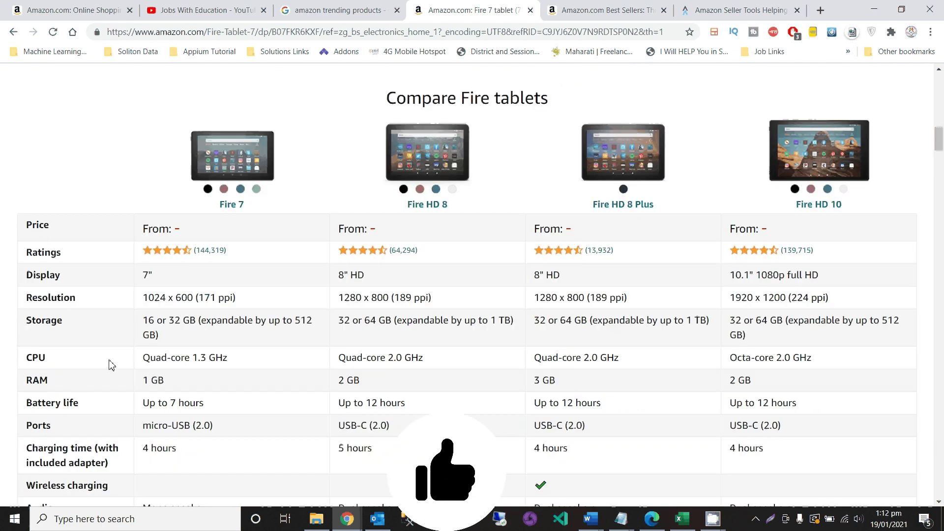
{"action": "scroll", "coordinate": [112, 365], "scroll_direction": "down", "scroll_amount": 2}
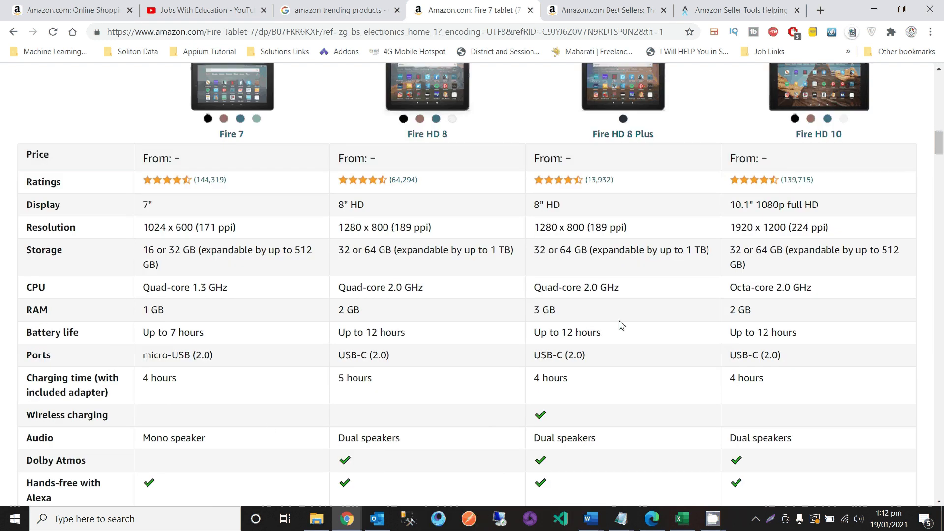
{"action": "scroll", "coordinate": [619, 323], "scroll_direction": "up", "scroll_amount": 9}
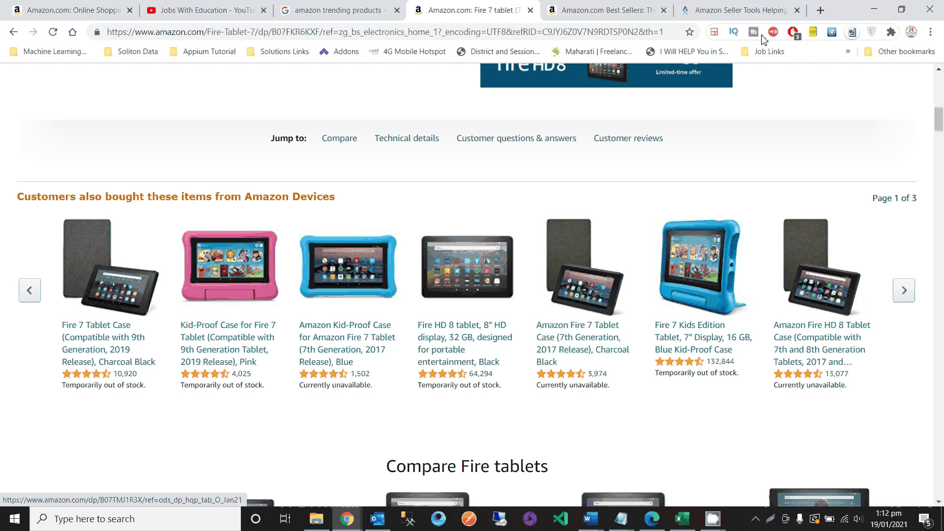
{"action": "left_click", "coordinate": [739, 4]}
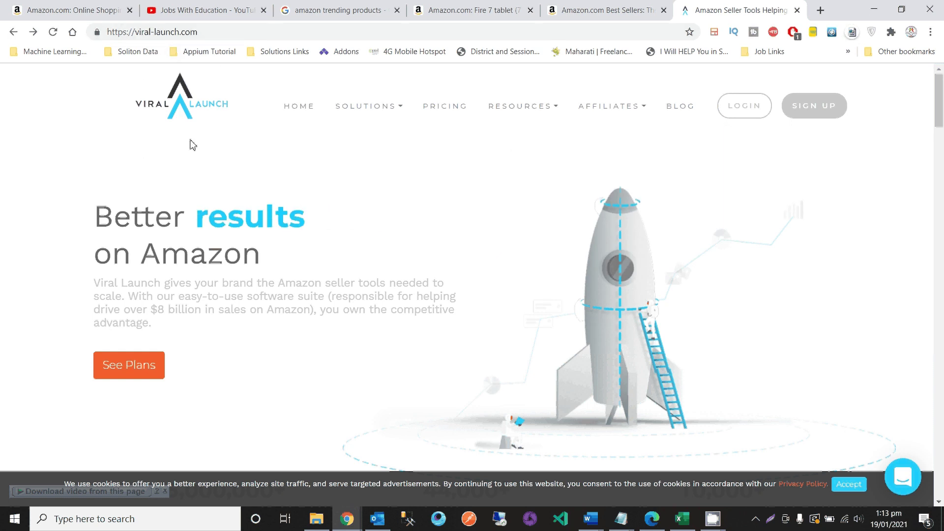
{"action": "scroll", "coordinate": [246, 267], "scroll_direction": "down", "scroll_amount": 1}
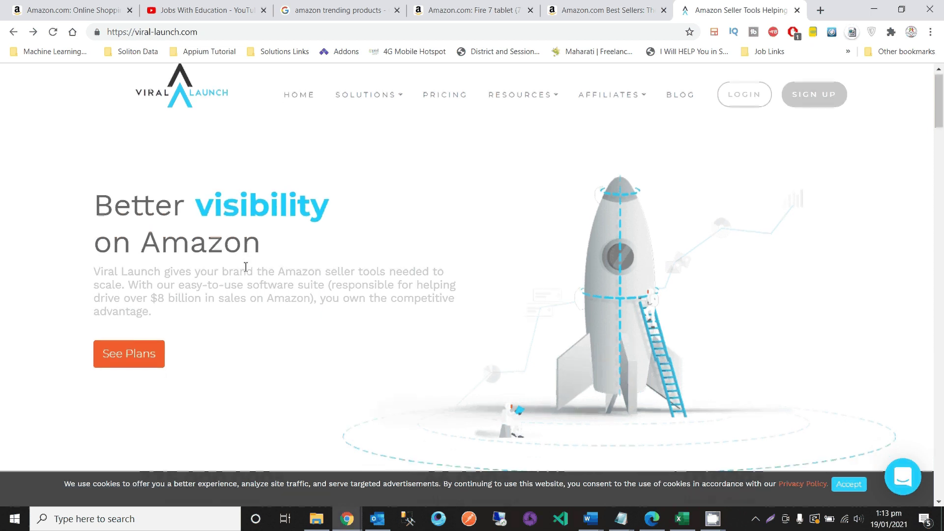
{"action": "scroll", "coordinate": [236, 270], "scroll_direction": "down", "scroll_amount": 1}
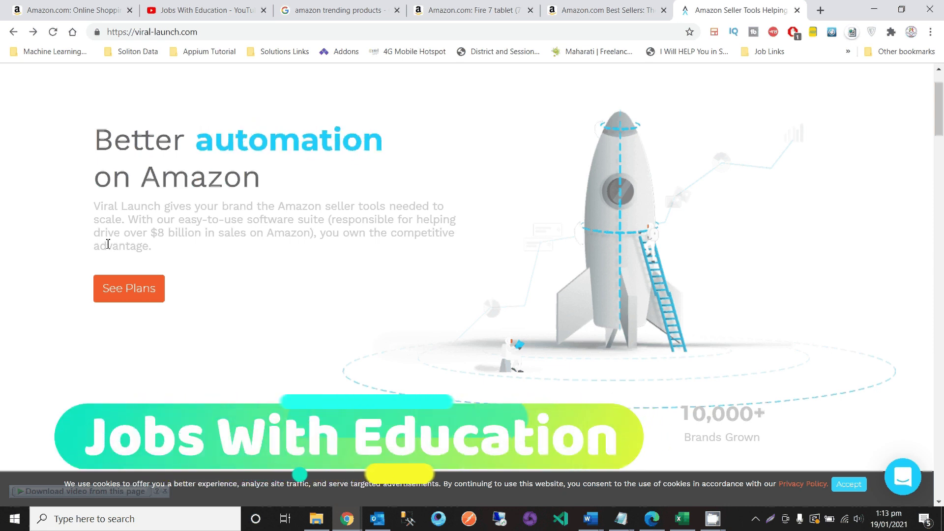
{"action": "scroll", "coordinate": [533, 207], "scroll_direction": "up", "scroll_amount": 2}
{"action": "left_click", "coordinate": [821, 110]}
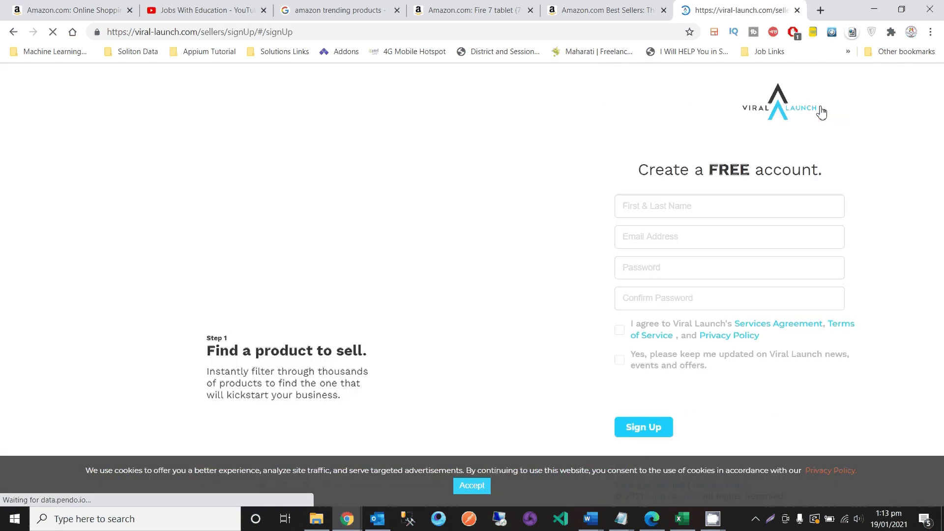
- Fill in the sign-up form with the surname, a saved email suggestion and the password twice
{"action": "left_click", "coordinate": [668, 212]}
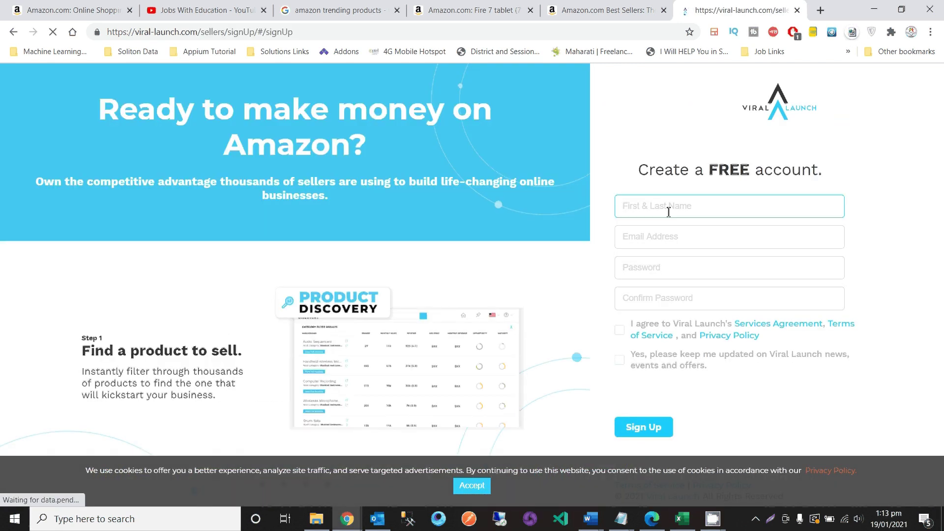
{"action": "key", "text": "Tab"}
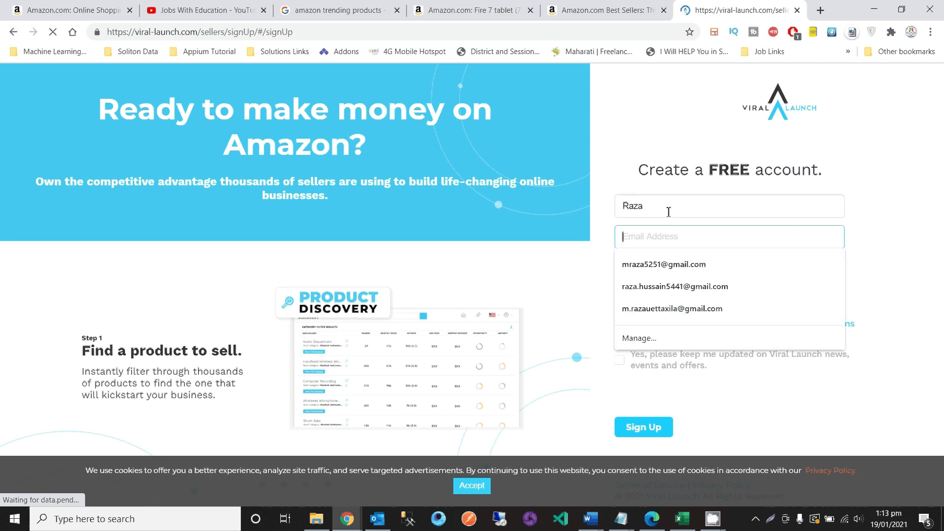
{"action": "key", "text": "Down"}
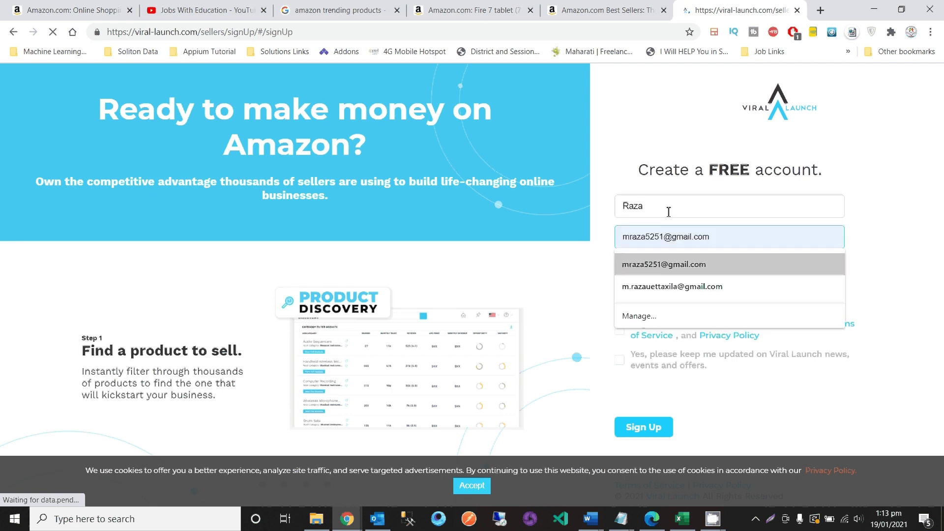
{"action": "key", "text": "Return"}
{"action": "left_click", "coordinate": [666, 273]}
{"action": "type", "text": "****"}
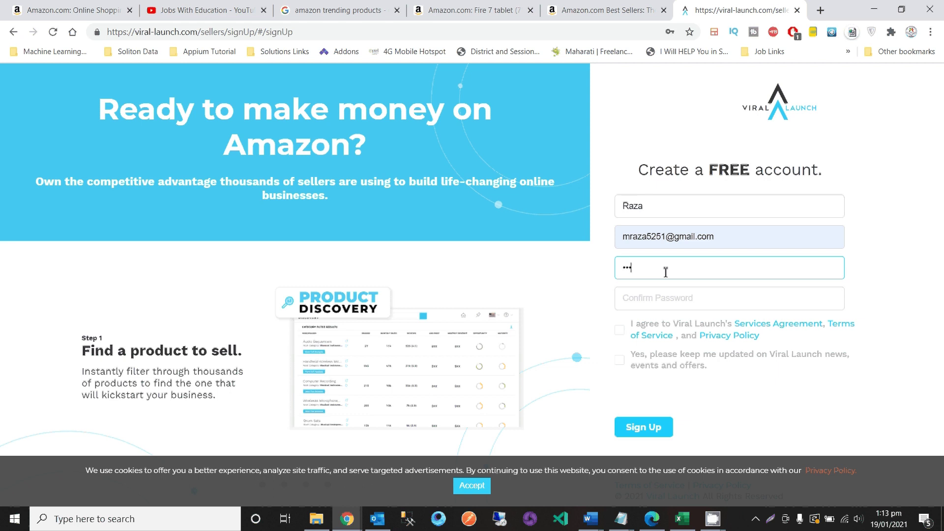
{"action": "type", "text": "*****"}
{"action": "key", "text": "Tab"}
{"action": "type", "text": "*********"}
- Accept the services agreement and terms, opt in to news and offers, and submit the form
{"action": "left_click", "coordinate": [620, 331]}
{"action": "left_click", "coordinate": [620, 331]}
{"action": "left_click", "coordinate": [620, 362]}
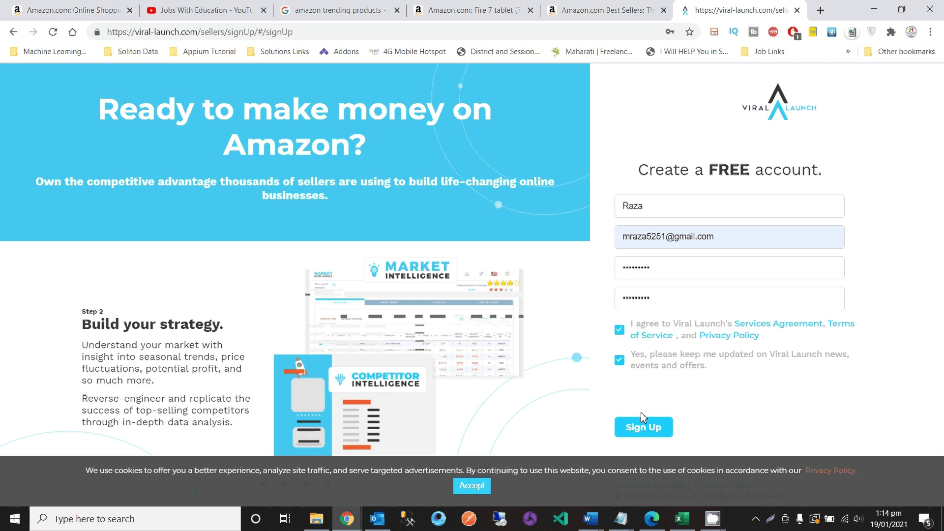
{"action": "left_click", "coordinate": [644, 432]}
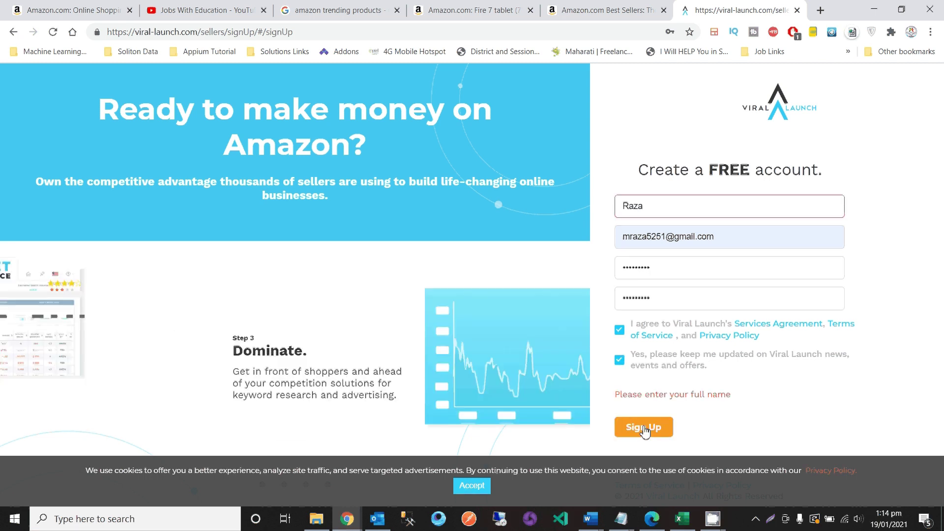
- Add the first name, pass the reCAPTCHA, resubmit, and dismiss the validation-email notice
{"action": "left_click", "coordinate": [624, 209]}
{"action": "type", "text": "Muhammad"}
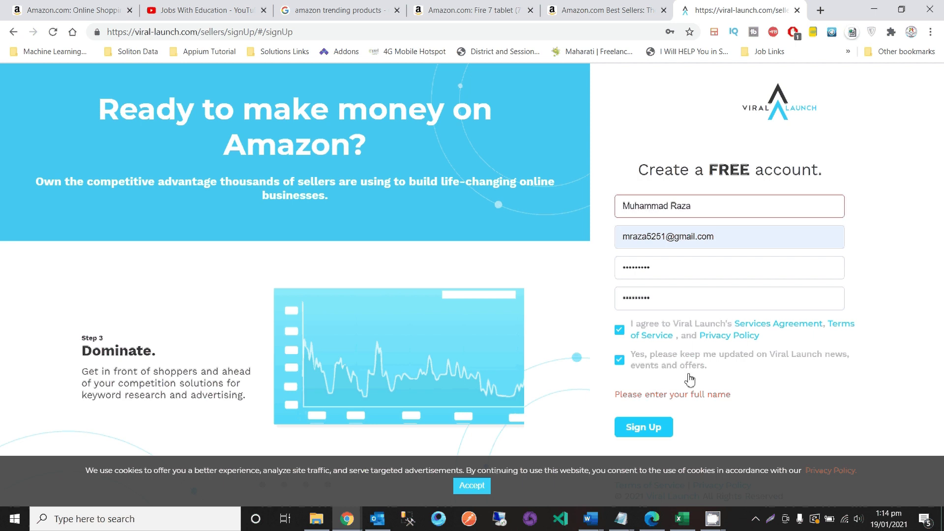
{"action": "left_click", "coordinate": [651, 434]}
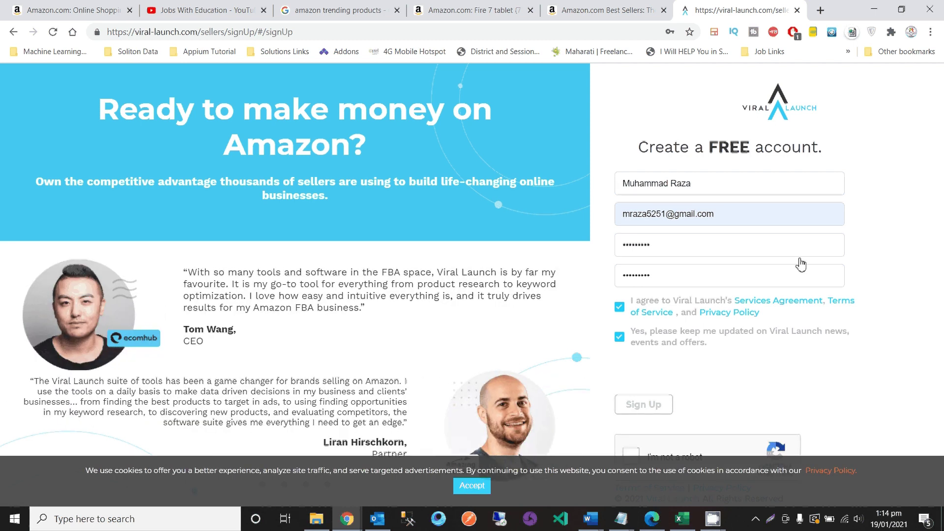
{"action": "left_click", "coordinate": [631, 455]}
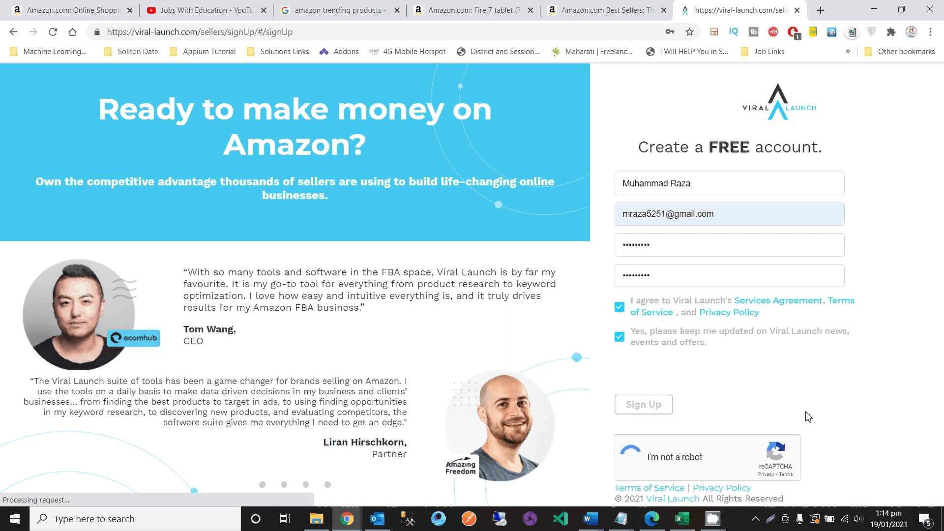
{"action": "left_click", "coordinate": [652, 406]}
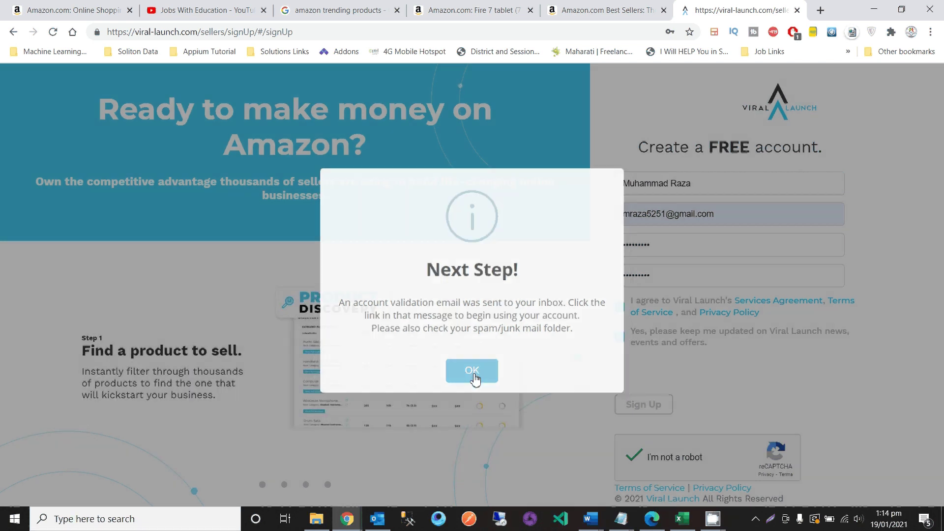
{"action": "left_click", "coordinate": [472, 375]}
- Open Gmail in a new tab and confirm the address from the Viral Launch validation email
{"action": "left_click", "coordinate": [820, 11]}
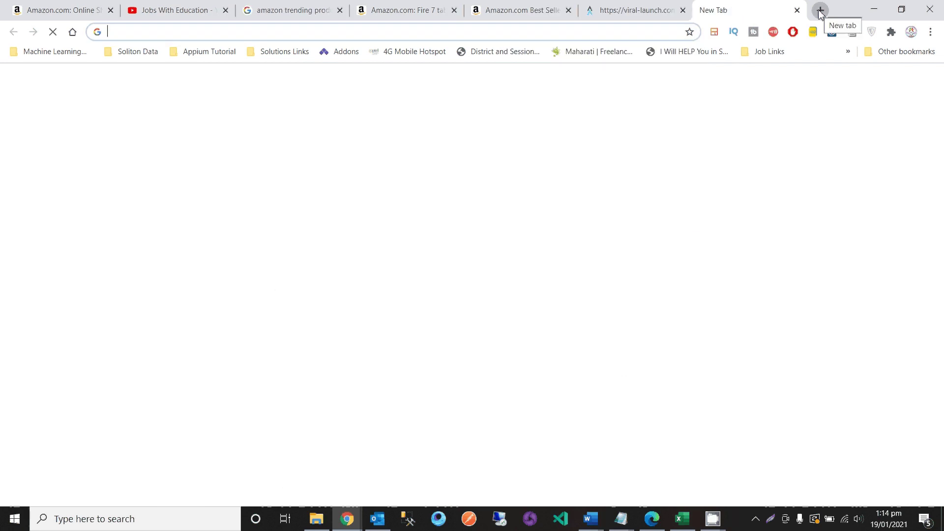
{"action": "type", "text": "gmail.com"}
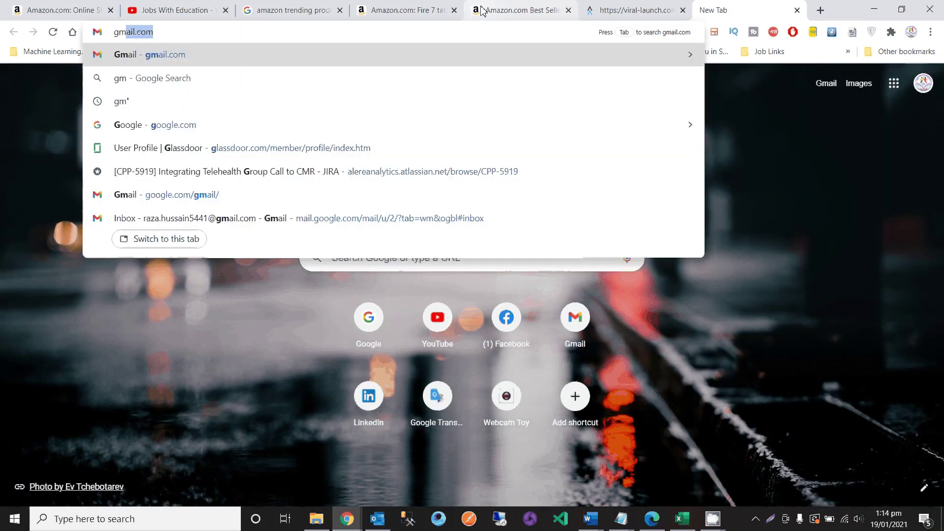
{"action": "key", "text": "Return"}
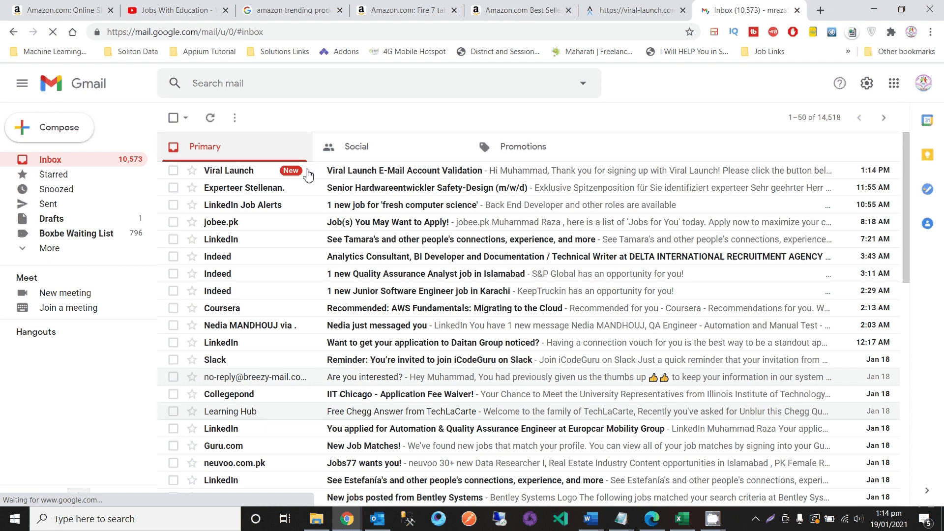
{"action": "left_click", "coordinate": [307, 172]}
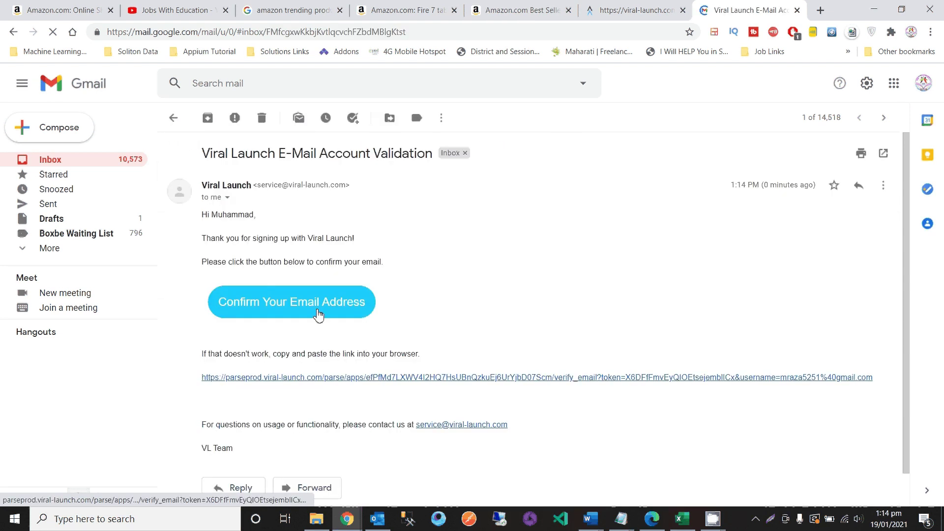
{"action": "left_click", "coordinate": [315, 311]}
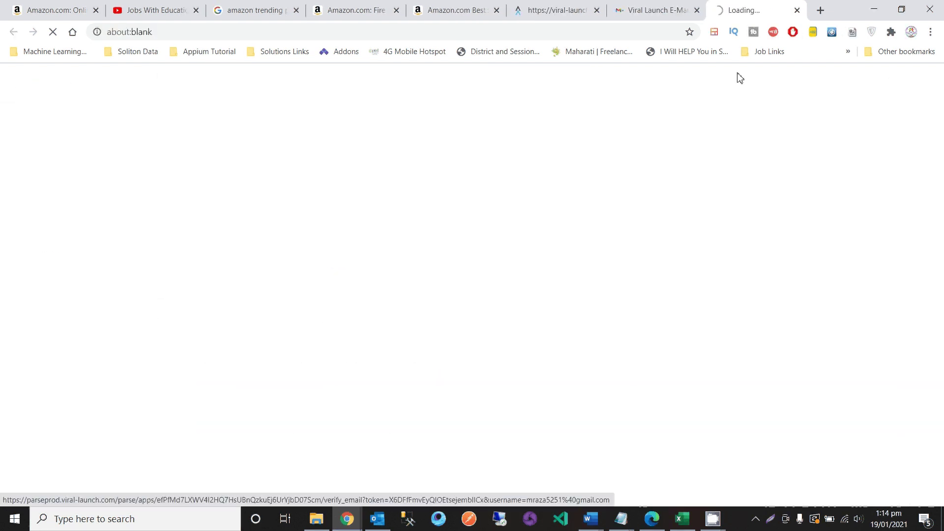
- Check the verification link's tab, then return to the validation email in Gmail
{"action": "left_click", "coordinate": [652, 5]}
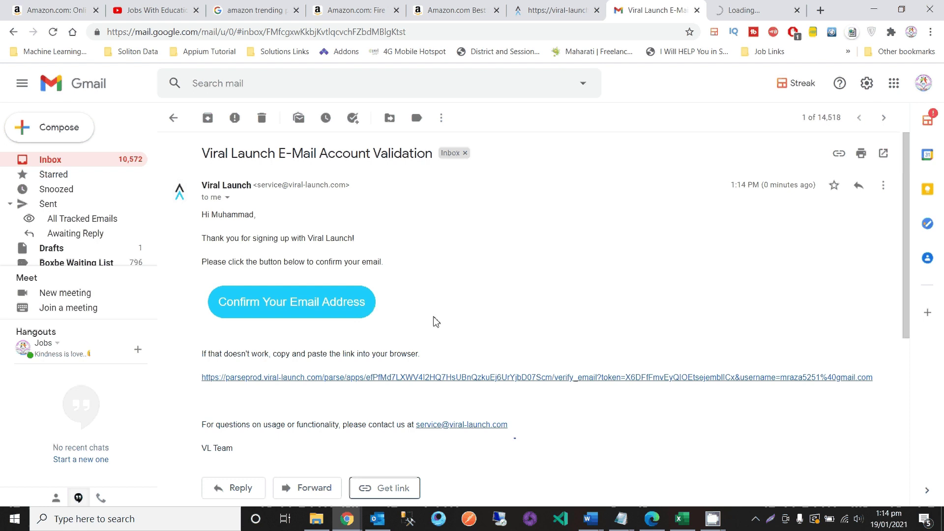
{"action": "scroll", "coordinate": [434, 320], "scroll_direction": "down", "scroll_amount": 1}
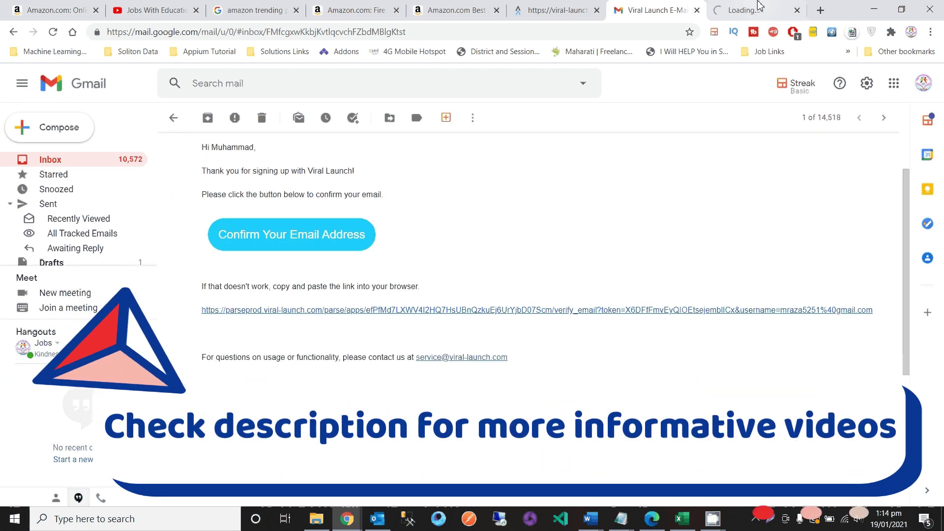
{"action": "left_click", "coordinate": [748, 6]}
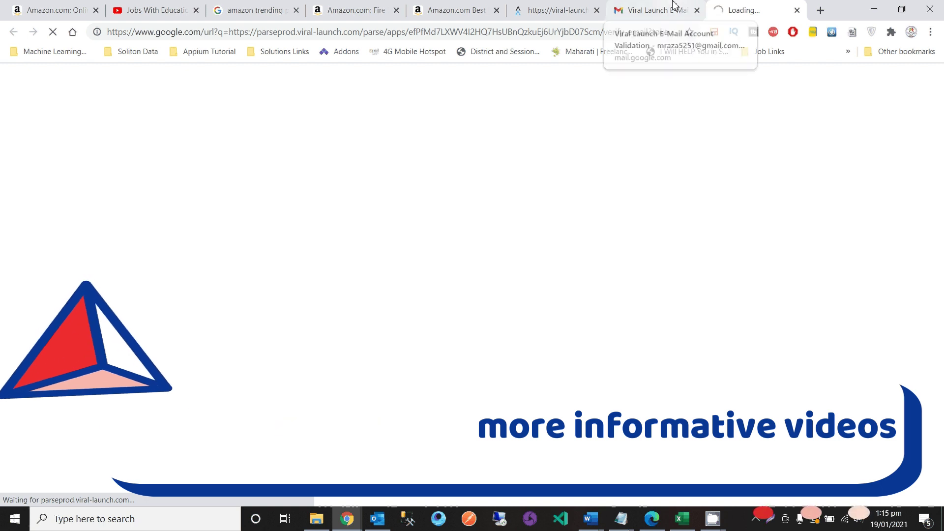
{"action": "left_click", "coordinate": [667, 8]}
{"action": "scroll", "coordinate": [547, 212], "scroll_direction": "up", "scroll_amount": 3}
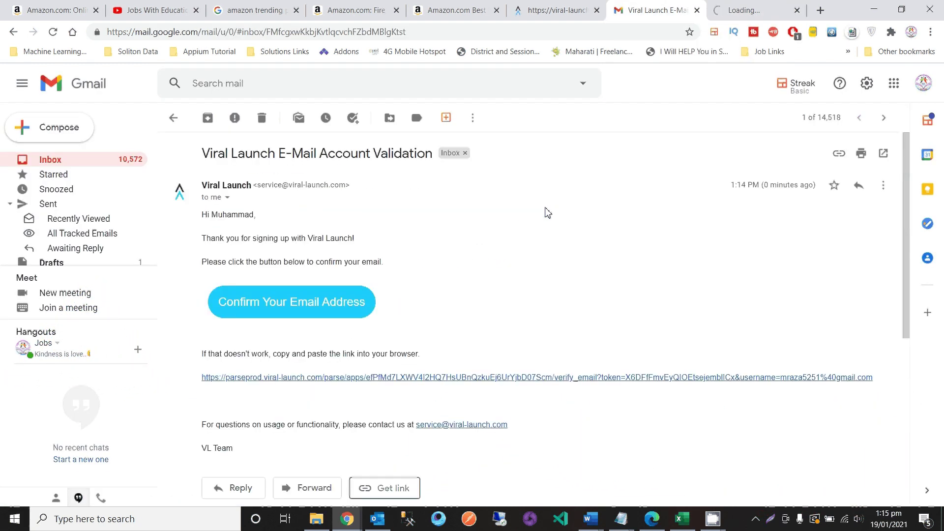
- Enter the account e-mail and password on the Viral Launch sign-in page and submit
{"action": "key", "text": "ctrl+Tab"}
{"action": "left_click", "coordinate": [669, 224]}
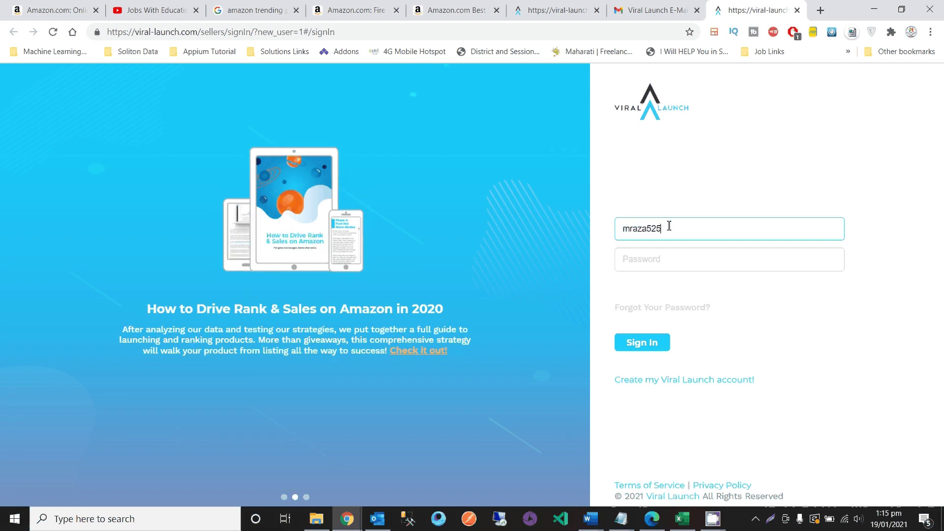
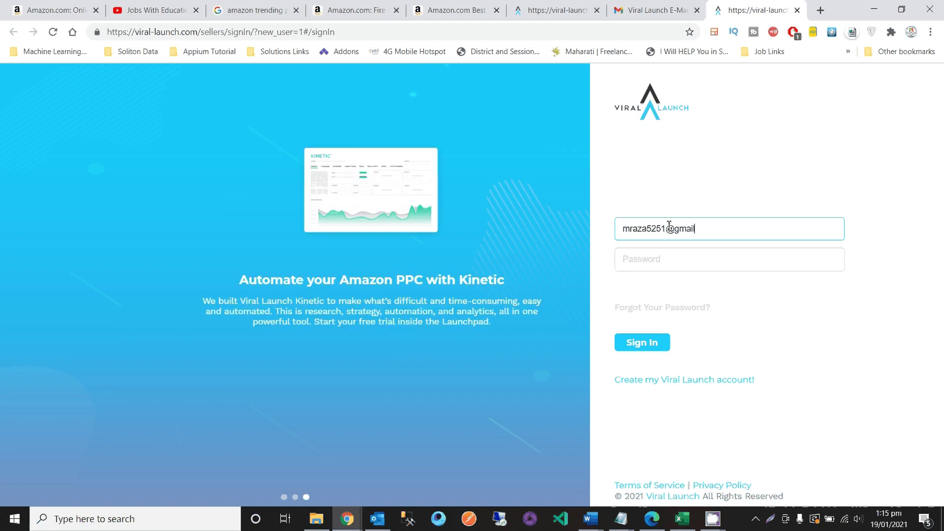
{"action": "key", "text": "Tab"}
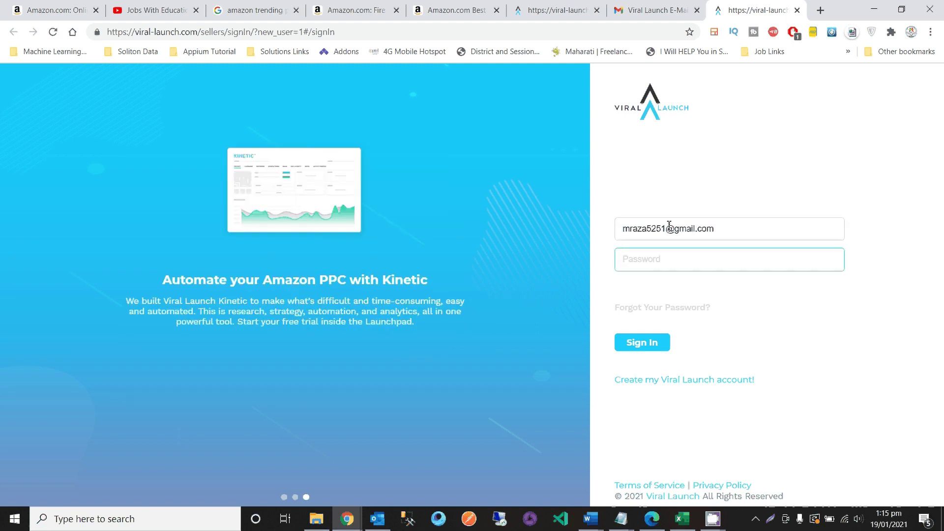
{"action": "type", "text": "•••••••••"}
{"action": "left_click", "coordinate": [654, 344]}
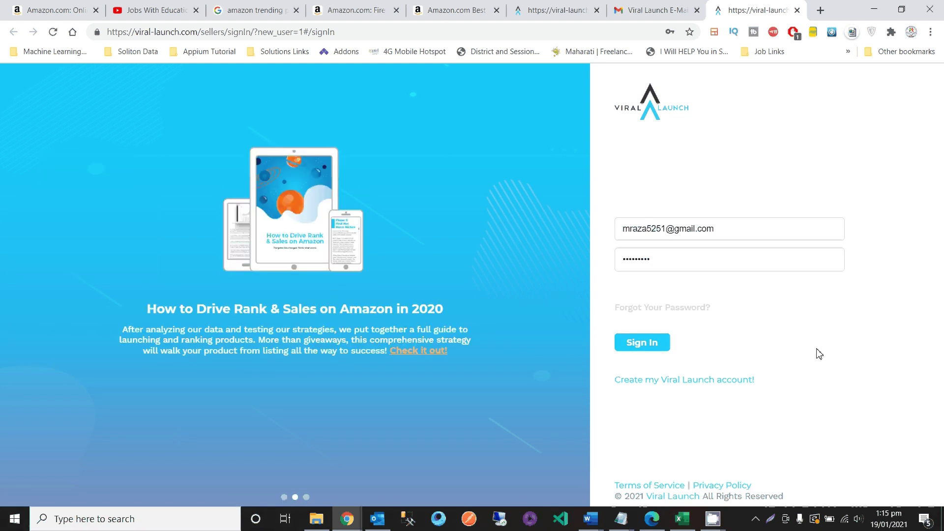
{"action": "left_click", "coordinate": [660, 347]}
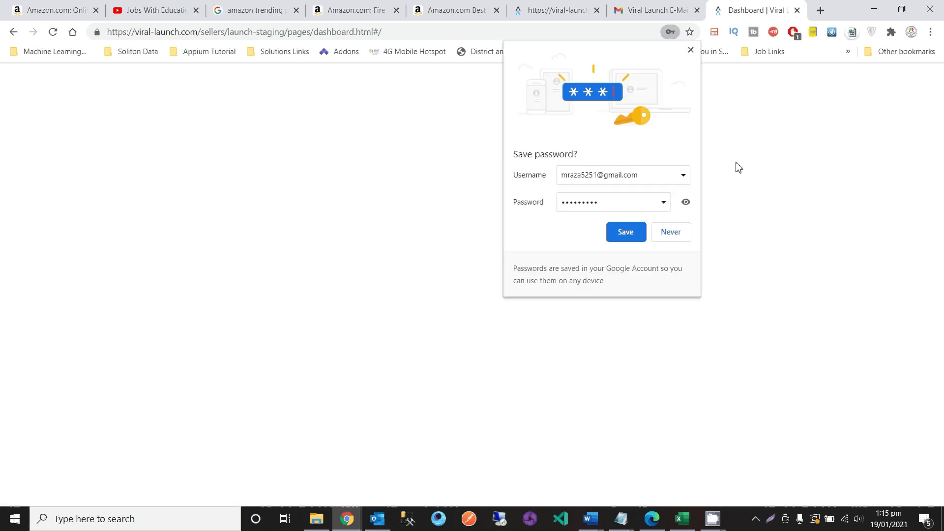
- Dismiss the save-password prompt and answer the survey: looking for a product, $5,001 - $10,000 budget
{"action": "left_click", "coordinate": [691, 50]}
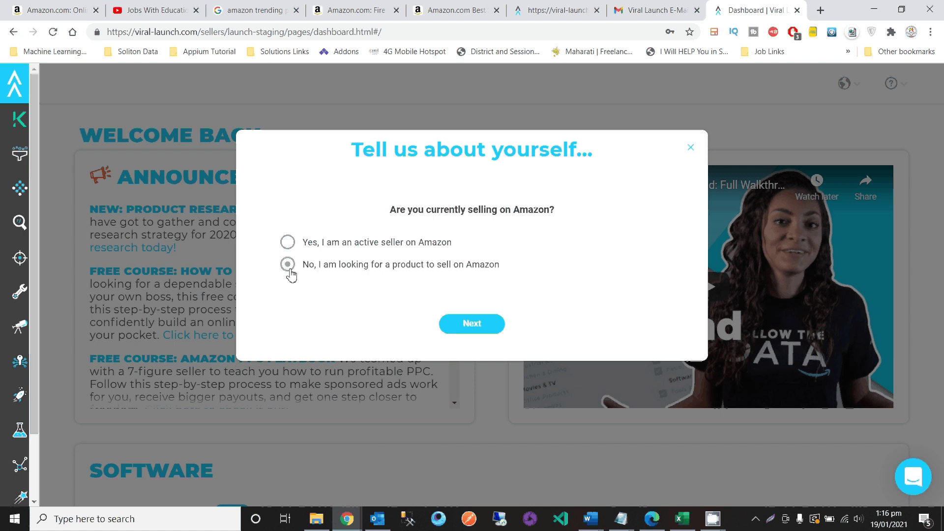
{"action": "left_click", "coordinate": [289, 270]}
{"action": "left_click", "coordinate": [485, 327]}
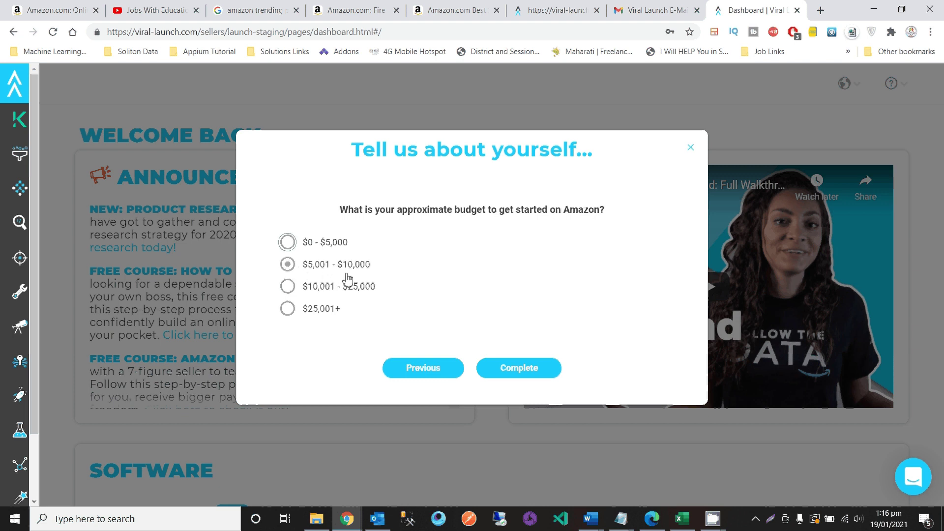
{"action": "left_click", "coordinate": [444, 310]}
{"action": "left_click", "coordinate": [285, 271]}
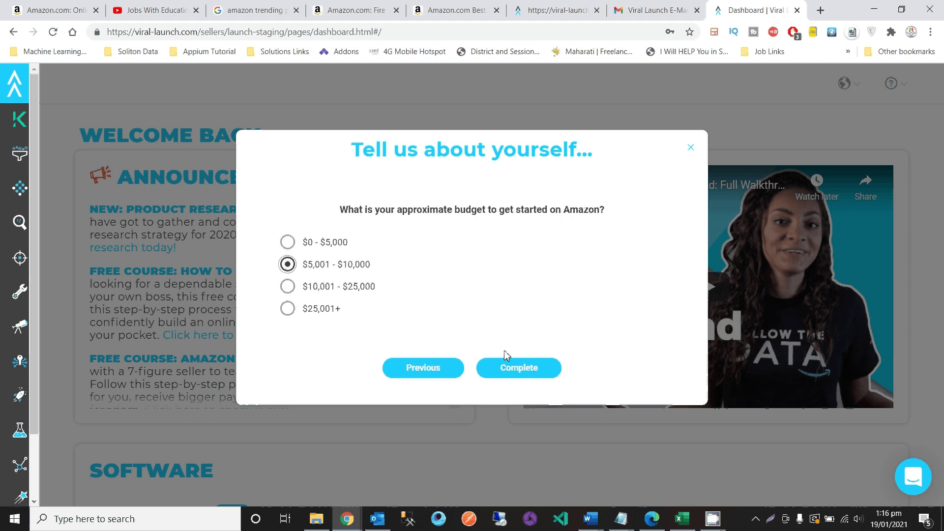
{"action": "left_click", "coordinate": [513, 377]}
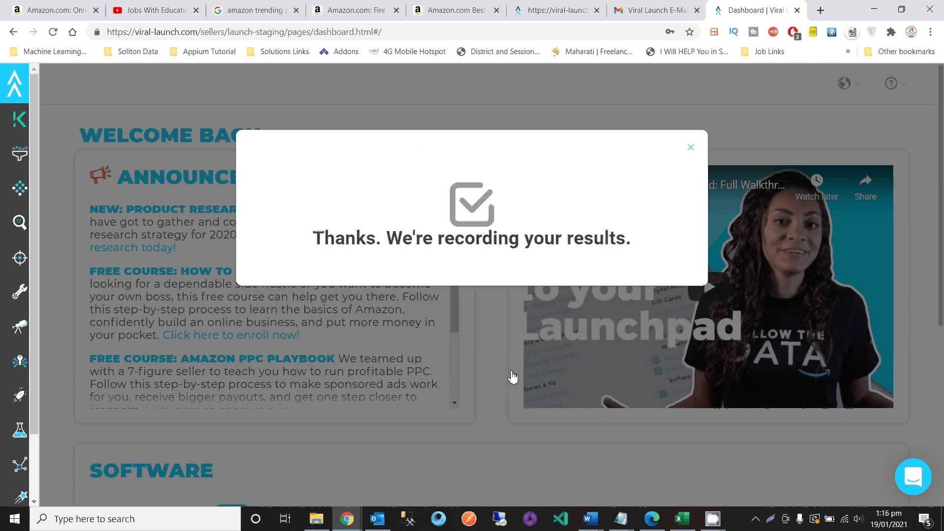
{"action": "scroll", "coordinate": [513, 377], "scroll_direction": "down", "scroll_amount": 4}
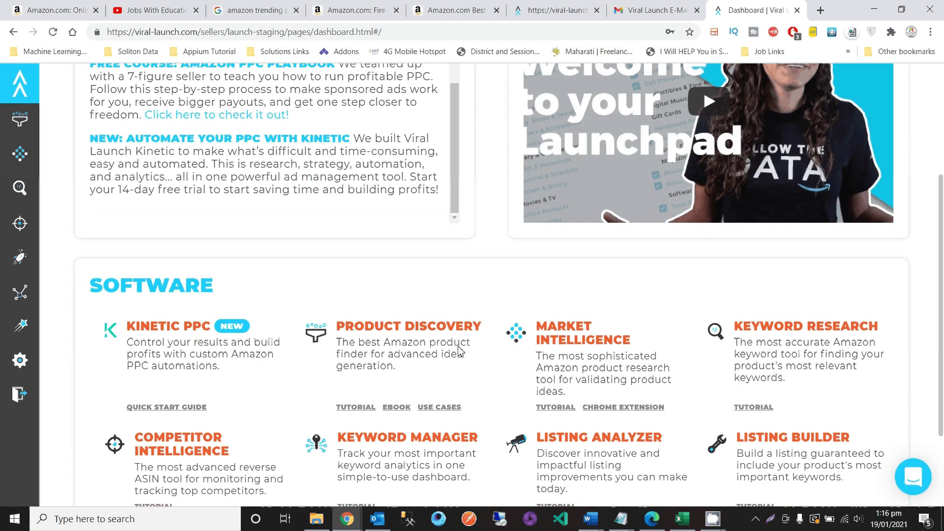
- Scroll the dashboard to the SOFTWARE section and launch KEYWORD RESEARCH
{"action": "scroll", "coordinate": [252, 352], "scroll_direction": "down", "scroll_amount": 1}
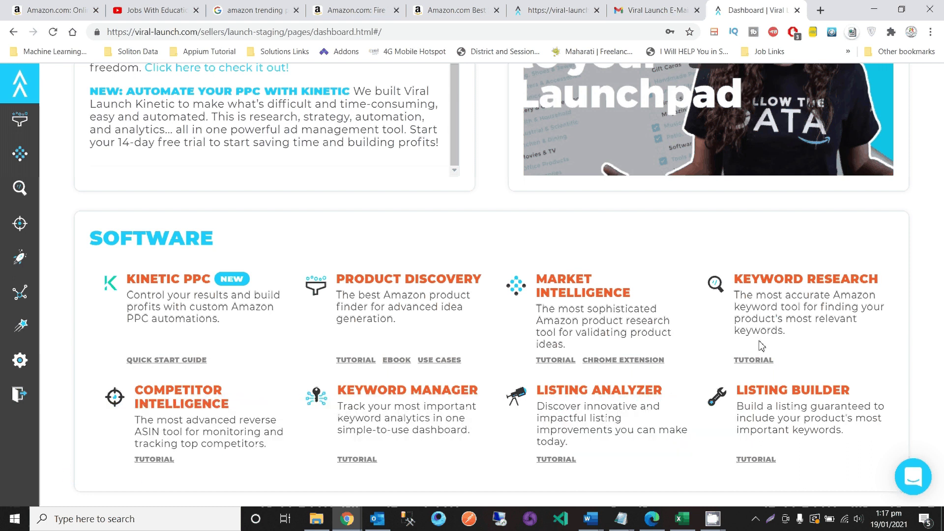
{"action": "left_click", "coordinate": [788, 283]}
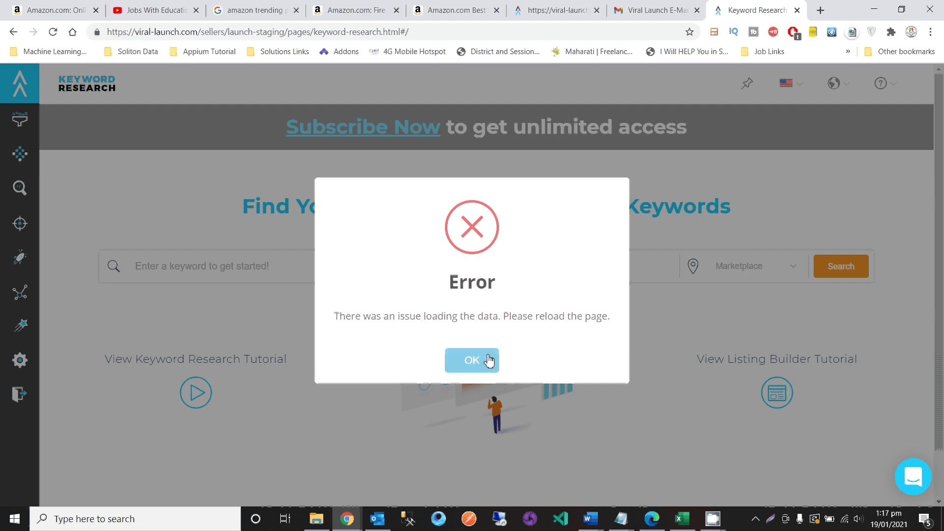
- Dismiss the data-loading error and reload Keyword Research so it loads with United States marketplace
{"action": "left_click", "coordinate": [484, 370]}
{"action": "scroll", "coordinate": [272, 257], "scroll_direction": "down", "scroll_amount": 1}
{"action": "scroll", "coordinate": [271, 257], "scroll_direction": "up", "scroll_amount": 1}
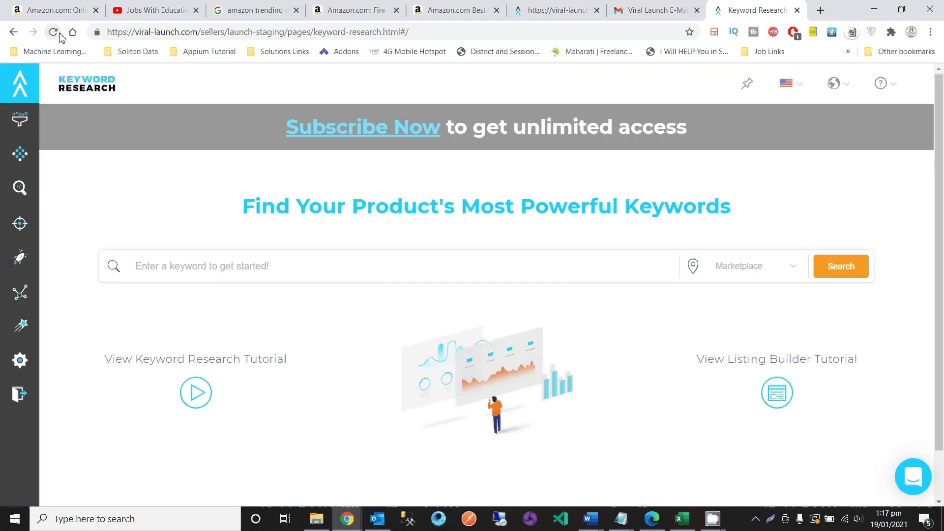
{"action": "left_click", "coordinate": [53, 33]}
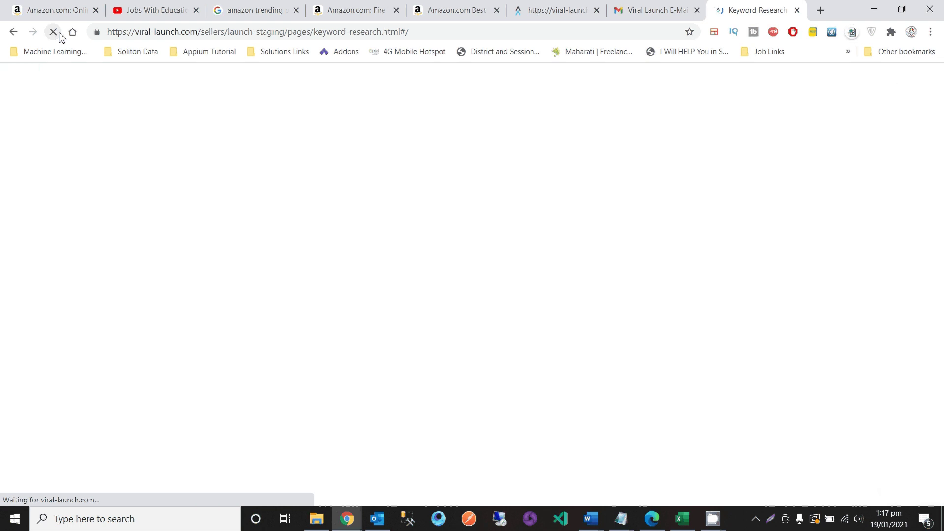
{"action": "scroll", "coordinate": [400, 215], "scroll_direction": "down", "scroll_amount": 2}
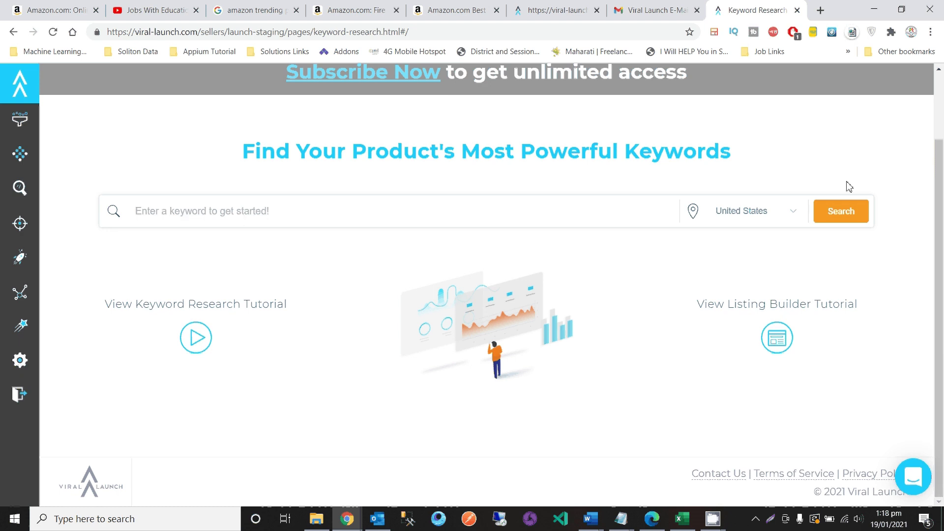
- Keep United States selected as the Viral Launch marketplace
{"action": "left_click", "coordinate": [789, 220]}
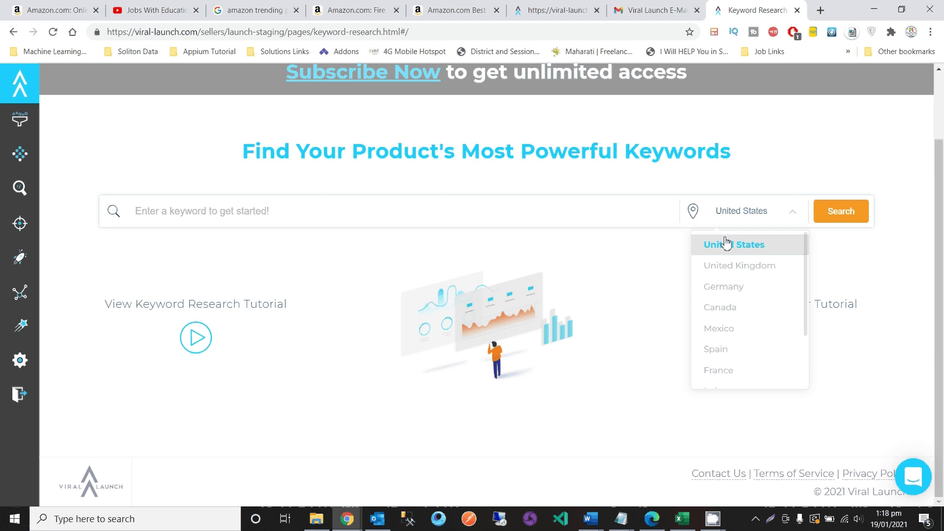
{"action": "scroll", "coordinate": [724, 290], "scroll_direction": "down", "scroll_amount": 3}
{"action": "scroll", "coordinate": [725, 290], "scroll_direction": "up", "scroll_amount": 3}
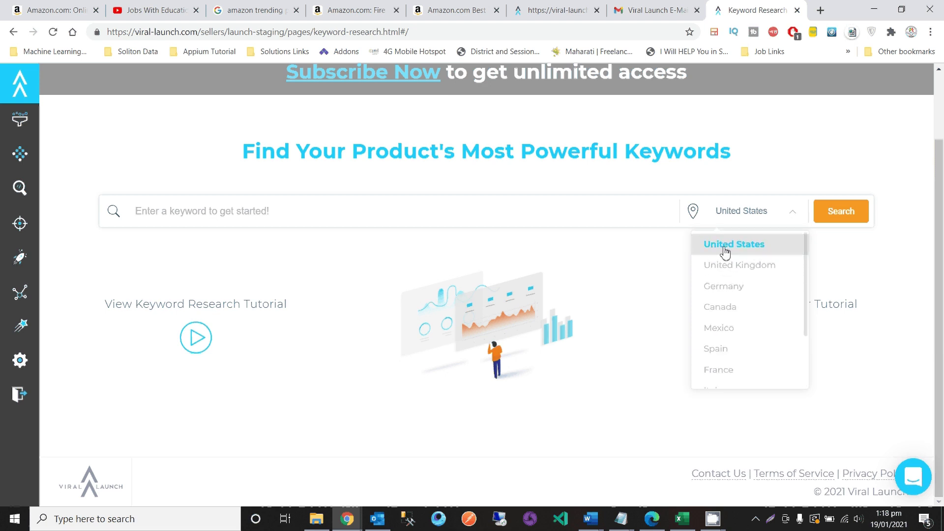
{"action": "left_click", "coordinate": [724, 250]}
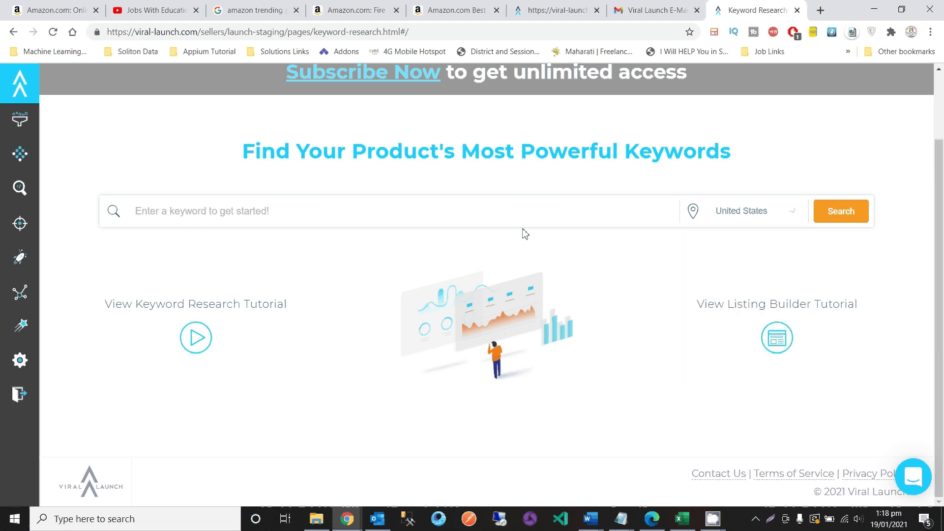
- Run a keyword search for 'books'
{"action": "left_click", "coordinate": [497, 214]}
{"action": "type", "text": "booj"}
{"action": "key", "text": "BackSpace"}
{"action": "type", "text": "ks"}
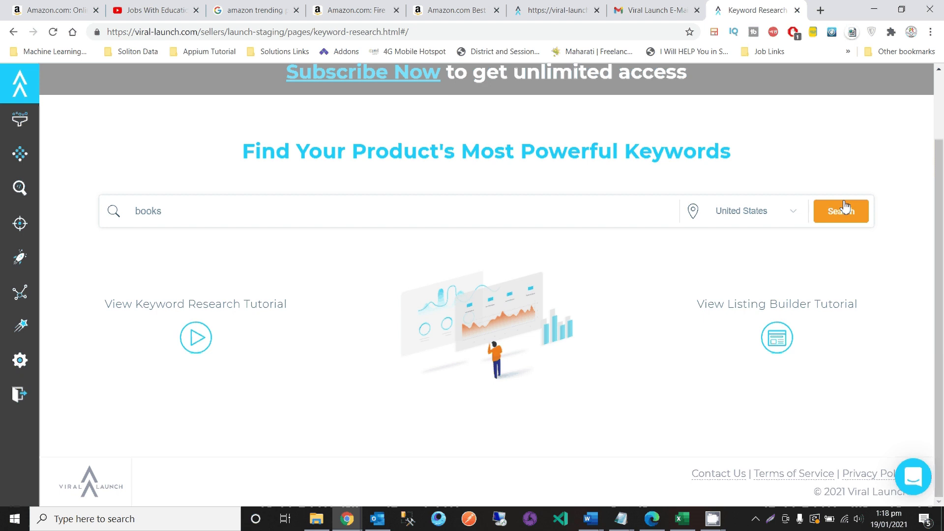
{"action": "left_click", "coordinate": [848, 218]}
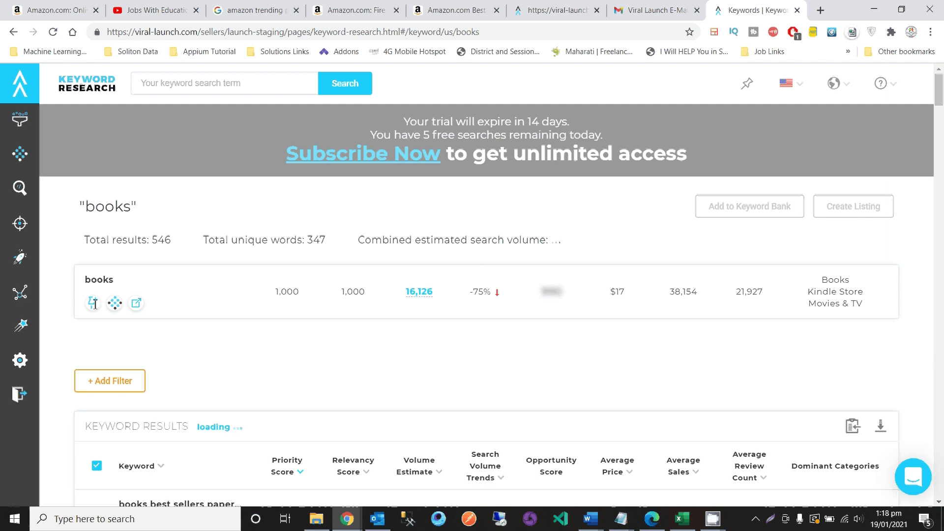
- Read the Priority Score, Volume Estimate and Opportunity Score header tooltips
{"action": "scroll", "coordinate": [208, 343], "scroll_direction": "down", "scroll_amount": 4}
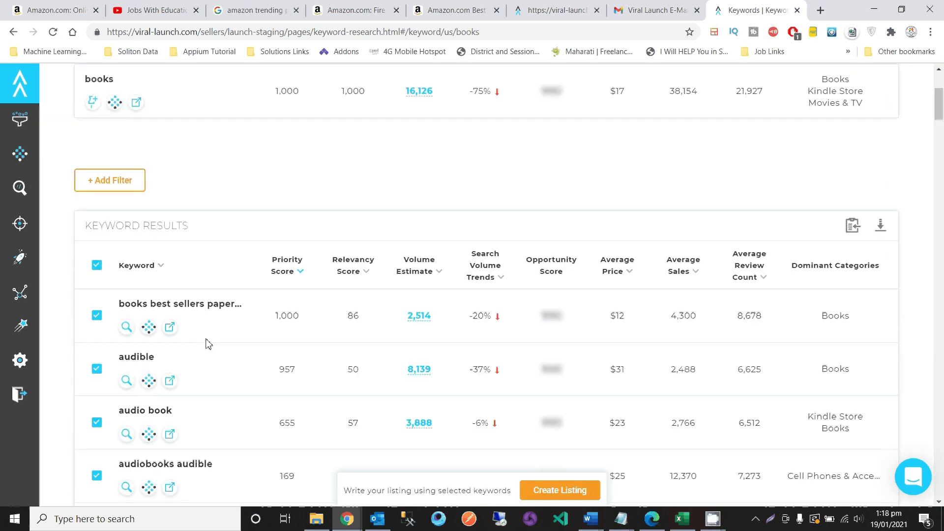
{"action": "scroll", "coordinate": [208, 343], "scroll_direction": "down", "scroll_amount": 1}
{"action": "mouse_move", "coordinate": [294, 204]}
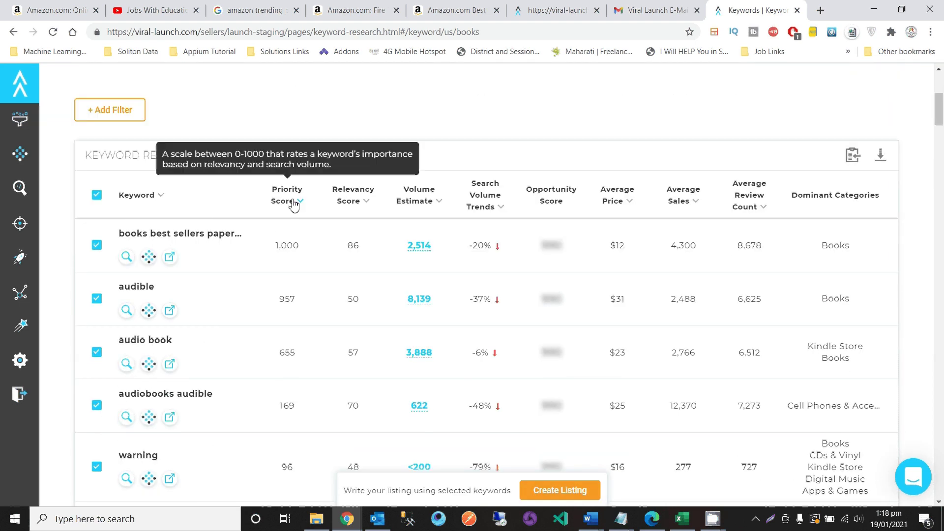
{"action": "mouse_move", "coordinate": [415, 208]}
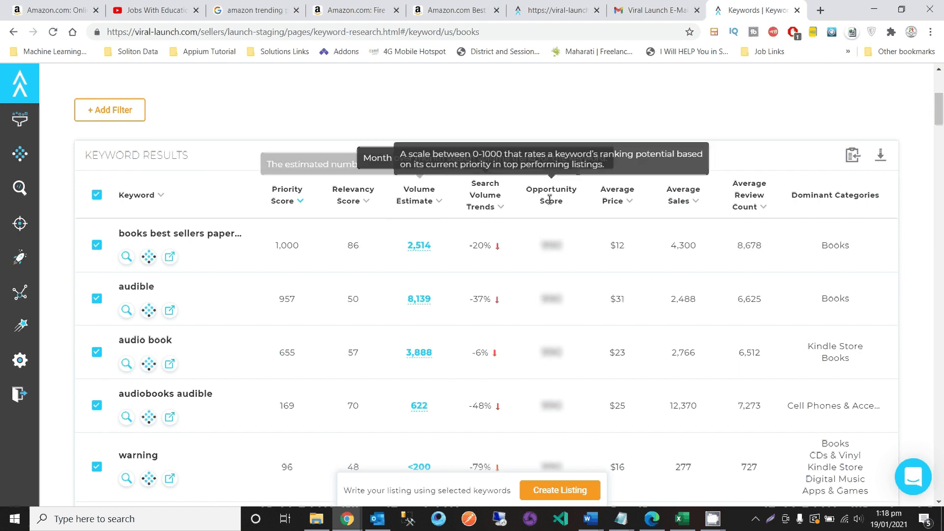
{"action": "mouse_move", "coordinate": [562, 203]}
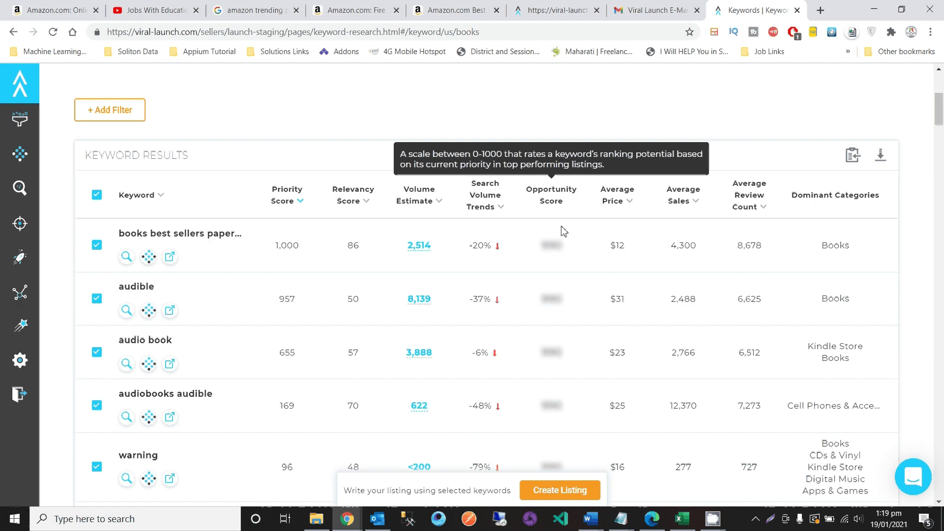
- Scroll through the books keyword results to find audible and audio book near the top
{"action": "scroll", "coordinate": [559, 275], "scroll_direction": "down", "scroll_amount": 1}
{"action": "scroll", "coordinate": [561, 277], "scroll_direction": "down", "scroll_amount": 1}
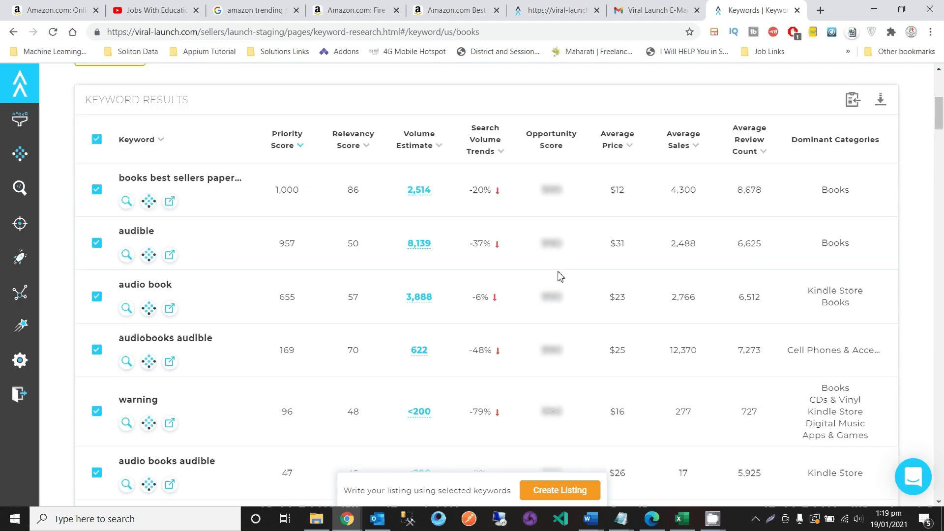
{"action": "scroll", "coordinate": [561, 277], "scroll_direction": "down", "scroll_amount": 2}
{"action": "scroll", "coordinate": [560, 276], "scroll_direction": "up", "scroll_amount": 3}
{"action": "scroll", "coordinate": [561, 277], "scroll_direction": "up", "scroll_amount": 1}
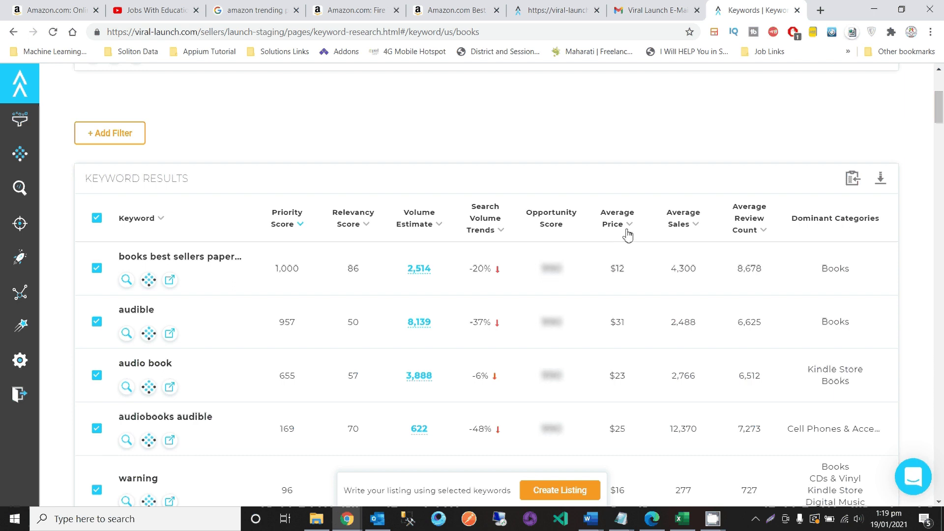
{"action": "scroll", "coordinate": [627, 226], "scroll_direction": "up", "scroll_amount": 5}
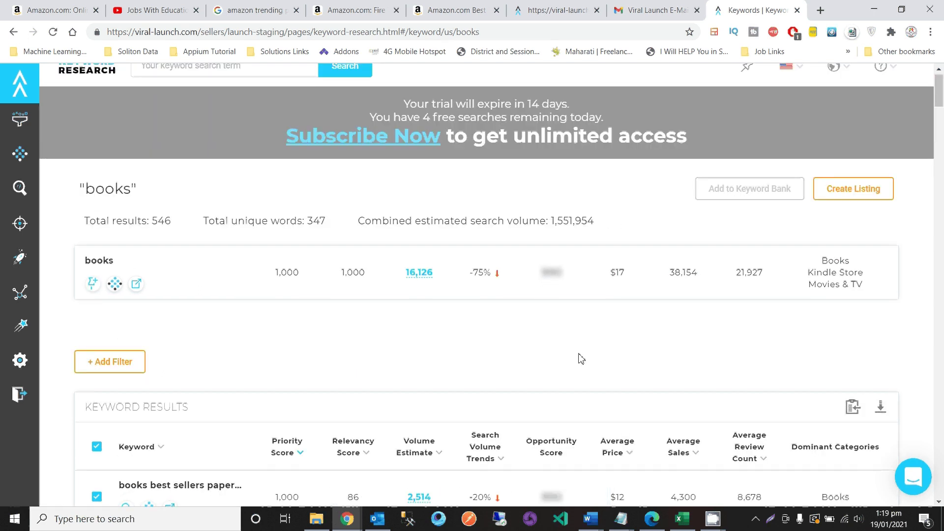
{"action": "scroll", "coordinate": [579, 358], "scroll_direction": "down", "scroll_amount": 2}
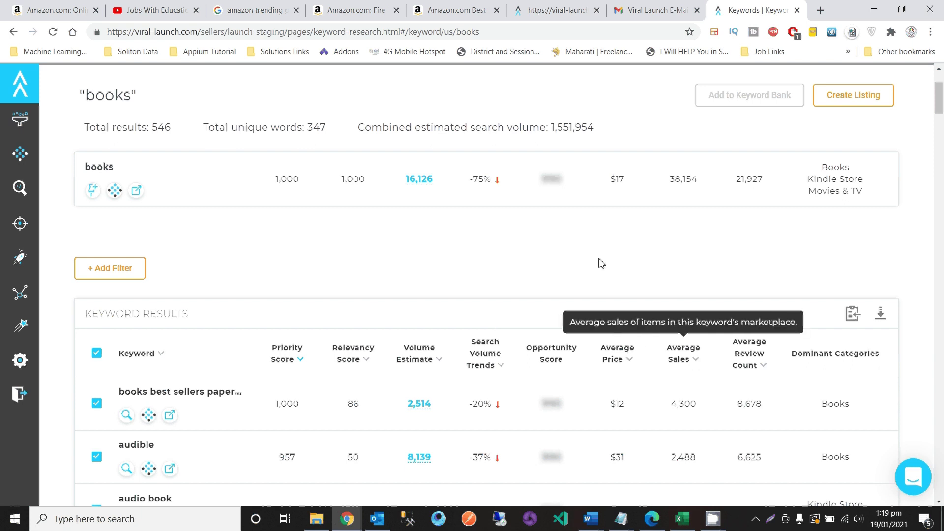
{"action": "scroll", "coordinate": [598, 264], "scroll_direction": "up", "scroll_amount": 1}
{"action": "scroll", "coordinate": [599, 263], "scroll_direction": "down", "scroll_amount": 3}
{"action": "scroll", "coordinate": [601, 260], "scroll_direction": "down", "scroll_amount": 2}
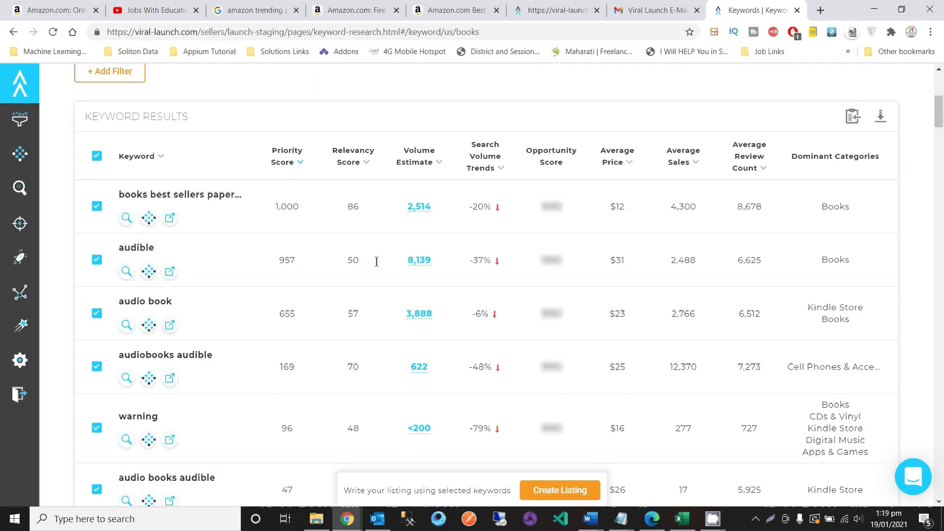
- Open Market Intelligence for the audible keyword in a new tab and check it
{"action": "left_click", "coordinate": [150, 273]}
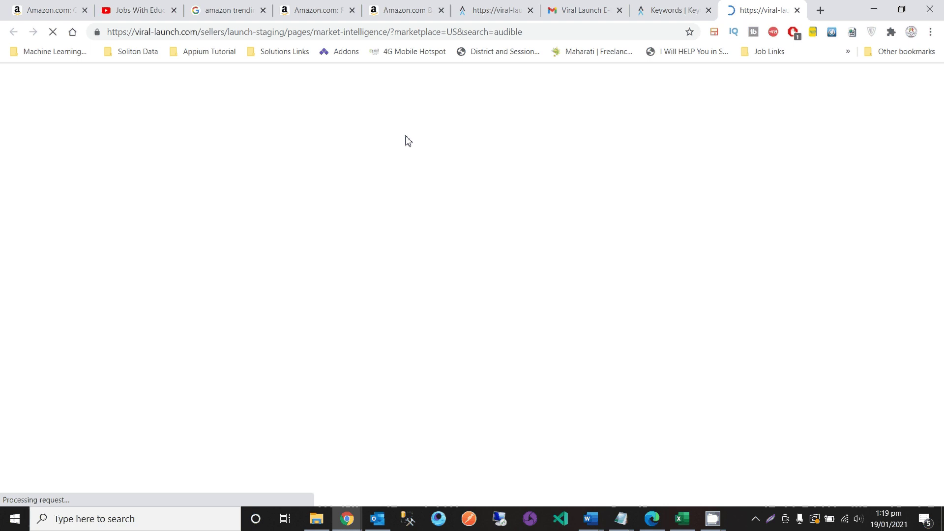
{"action": "left_click", "coordinate": [667, 10]}
{"action": "scroll", "coordinate": [124, 376], "scroll_direction": "down", "scroll_amount": 1}
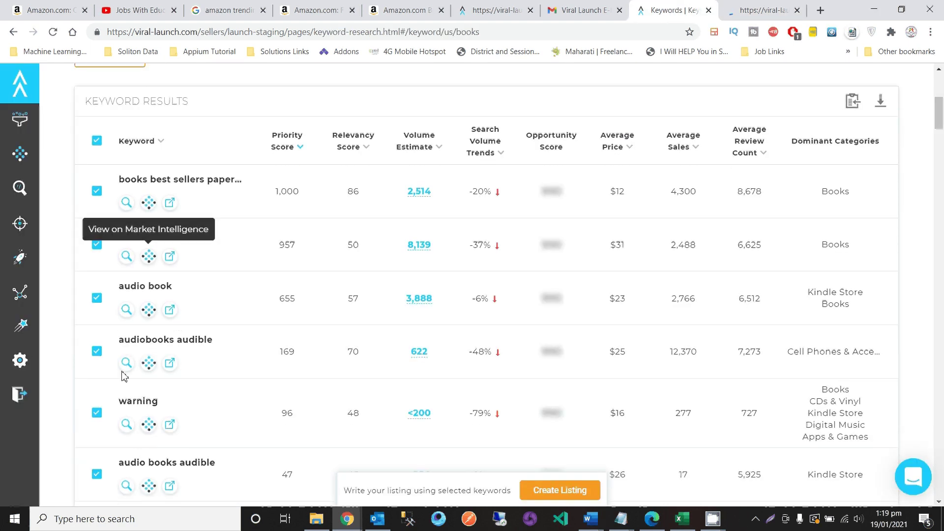
{"action": "scroll", "coordinate": [124, 376], "scroll_direction": "down", "scroll_amount": 2}
{"action": "scroll", "coordinate": [247, 300], "scroll_direction": "up", "scroll_amount": 4}
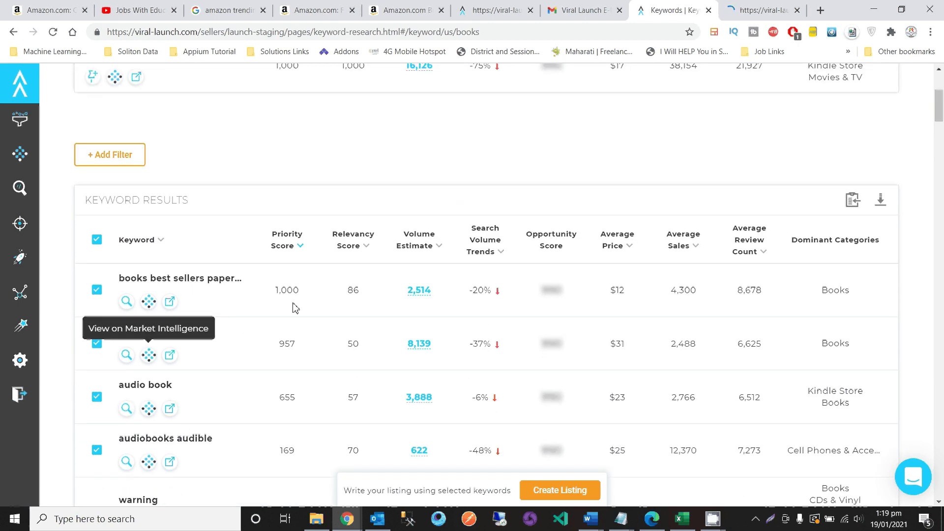
{"action": "left_click", "coordinate": [762, 10]}
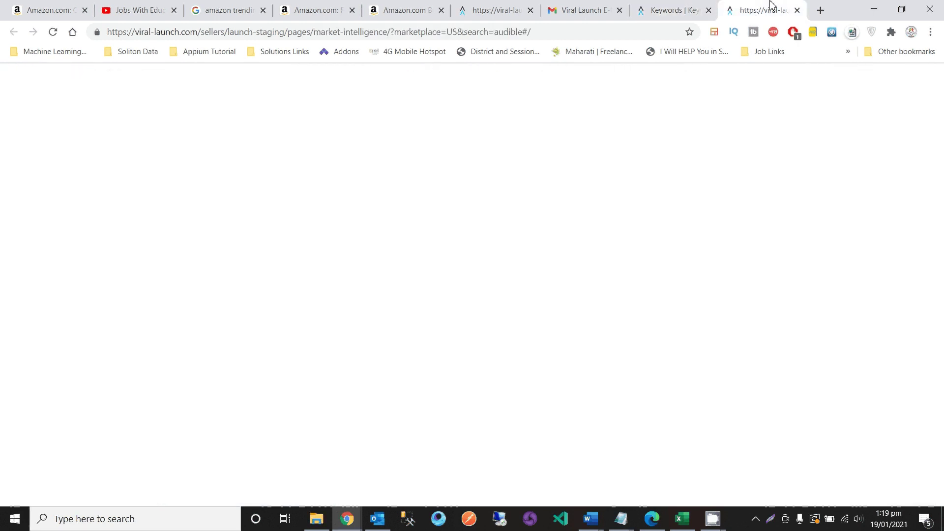
{"action": "left_click", "coordinate": [697, 6]}
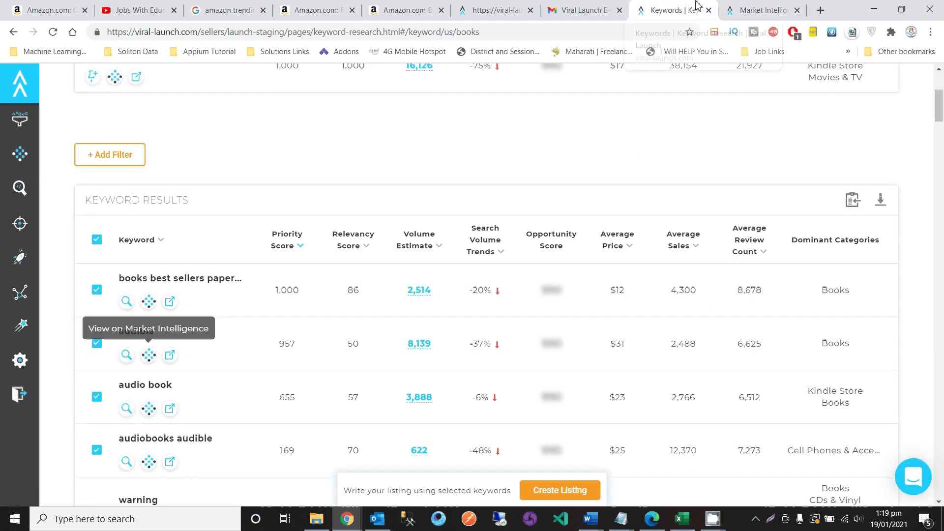
- Open Amazon's search results for the autobiography keyword, then return to audible's results
{"action": "scroll", "coordinate": [388, 341], "scroll_direction": "down", "scroll_amount": 2}
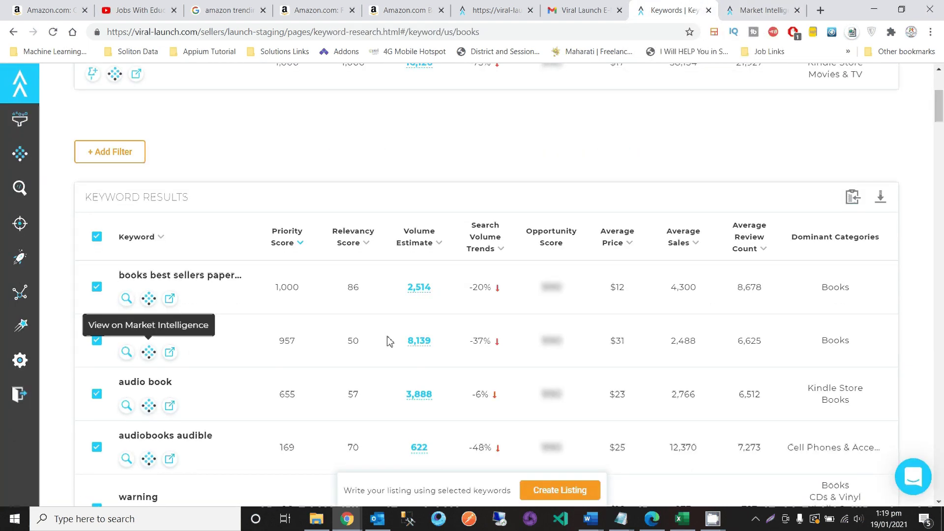
{"action": "scroll", "coordinate": [389, 341], "scroll_direction": "down", "scroll_amount": 7}
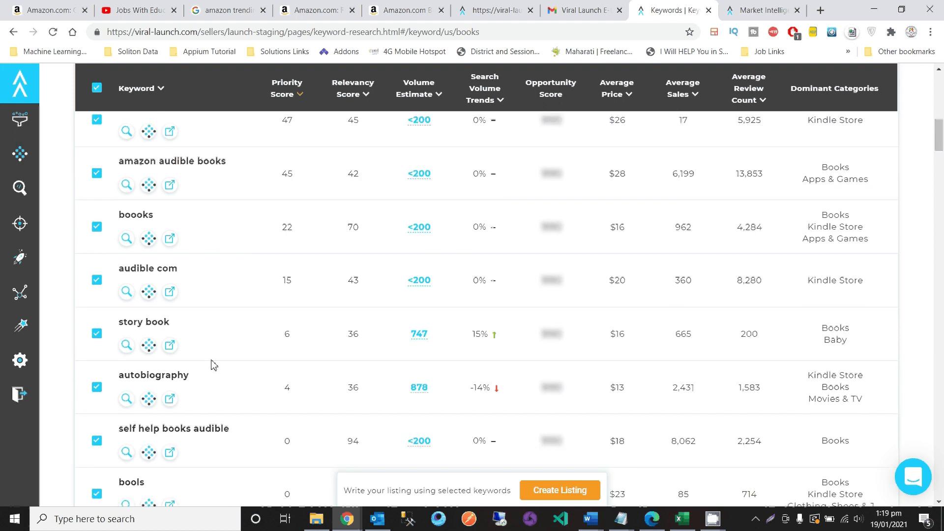
{"action": "left_click", "coordinate": [170, 400]}
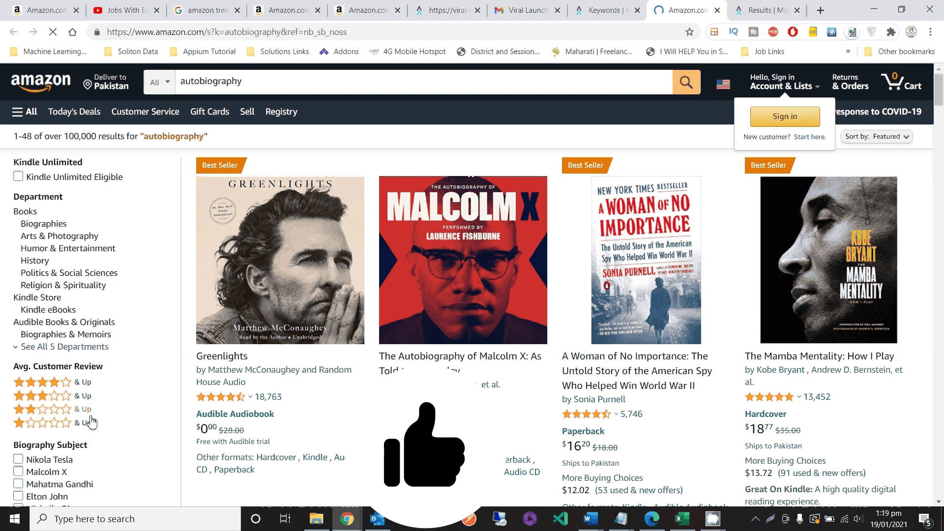
{"action": "left_click", "coordinate": [757, 10]}
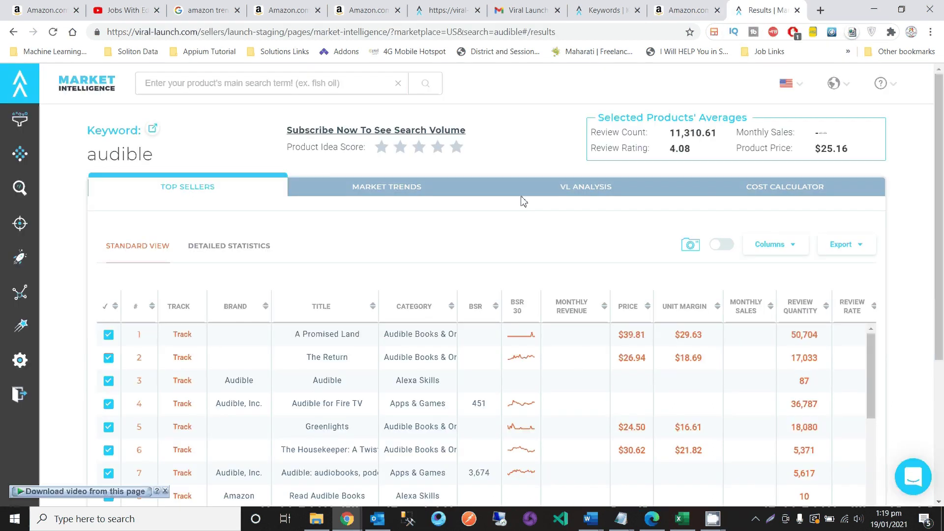
- Review audible's Top Sellers and show detailed statistics: top-5 $30.42, top-10 $32.81, page-1 $25.16
{"action": "scroll", "coordinate": [347, 314], "scroll_direction": "down", "scroll_amount": 2}
{"action": "scroll", "coordinate": [346, 317], "scroll_direction": "down", "scroll_amount": 1}
{"action": "scroll", "coordinate": [347, 317], "scroll_direction": "up", "scroll_amount": 1}
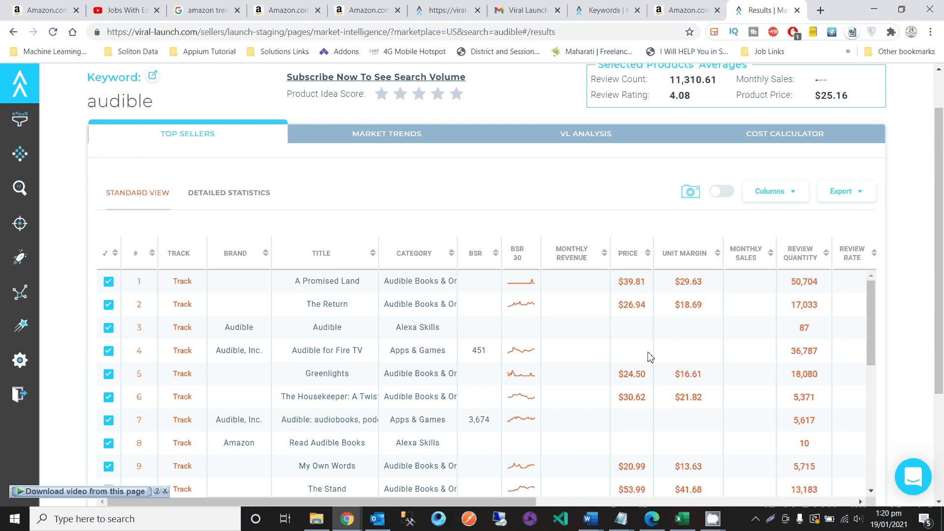
{"action": "scroll", "coordinate": [649, 358], "scroll_direction": "up", "scroll_amount": 1}
{"action": "scroll", "coordinate": [518, 241], "scroll_direction": "up", "scroll_amount": 1}
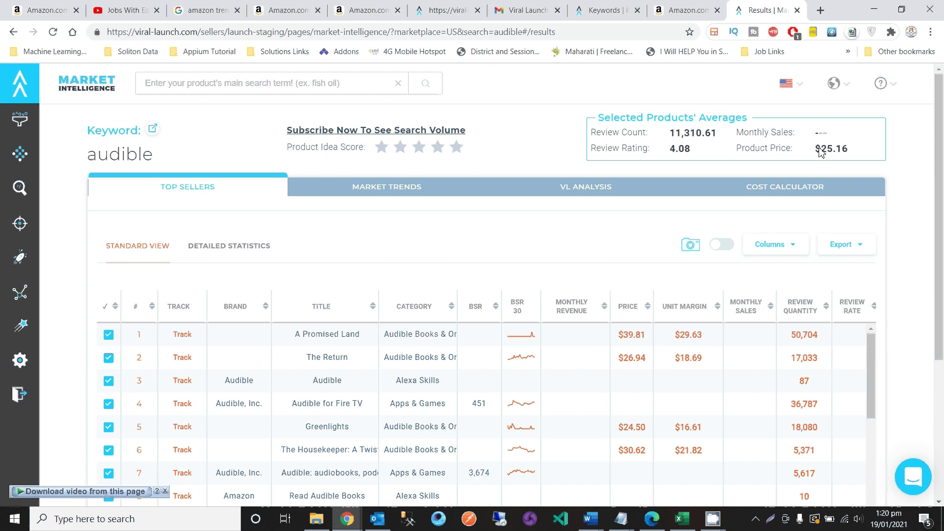
{"action": "scroll", "coordinate": [485, 333], "scroll_direction": "down", "scroll_amount": 10}
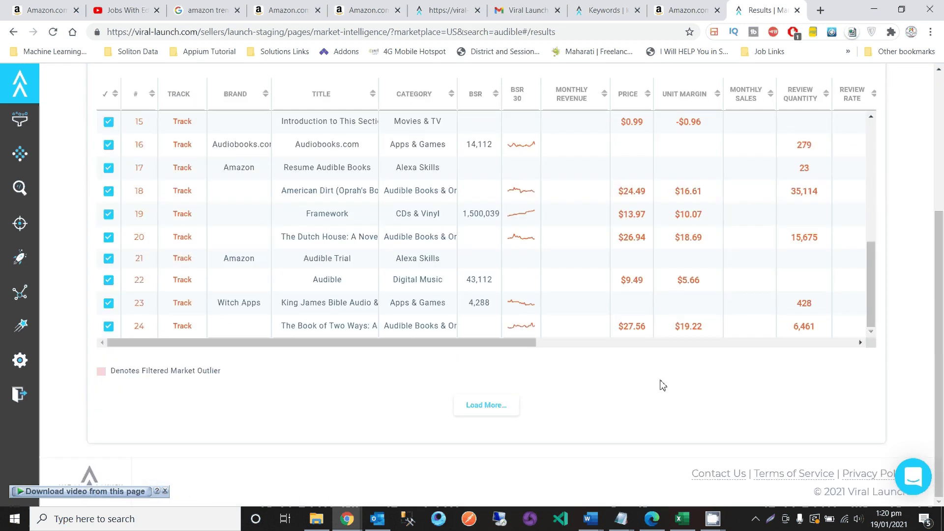
{"action": "scroll", "coordinate": [503, 377], "scroll_direction": "up", "scroll_amount": 3}
{"action": "scroll", "coordinate": [447, 333], "scroll_direction": "up", "scroll_amount": 3}
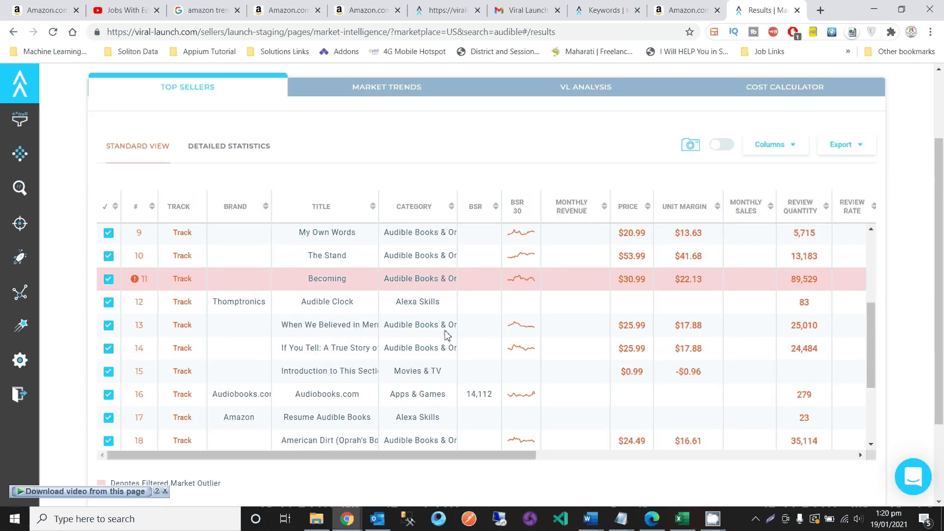
{"action": "left_click", "coordinate": [236, 154]}
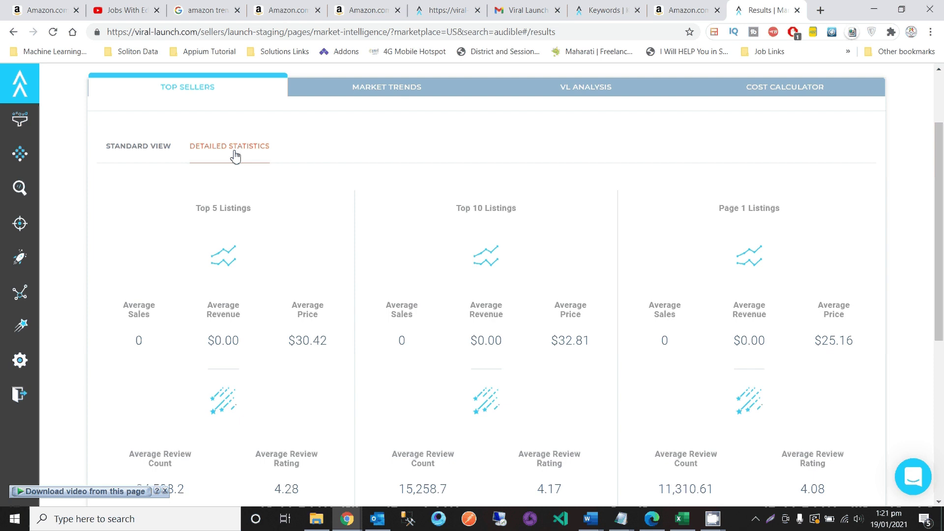
{"action": "scroll", "coordinate": [235, 157], "scroll_direction": "up", "scroll_amount": 2}
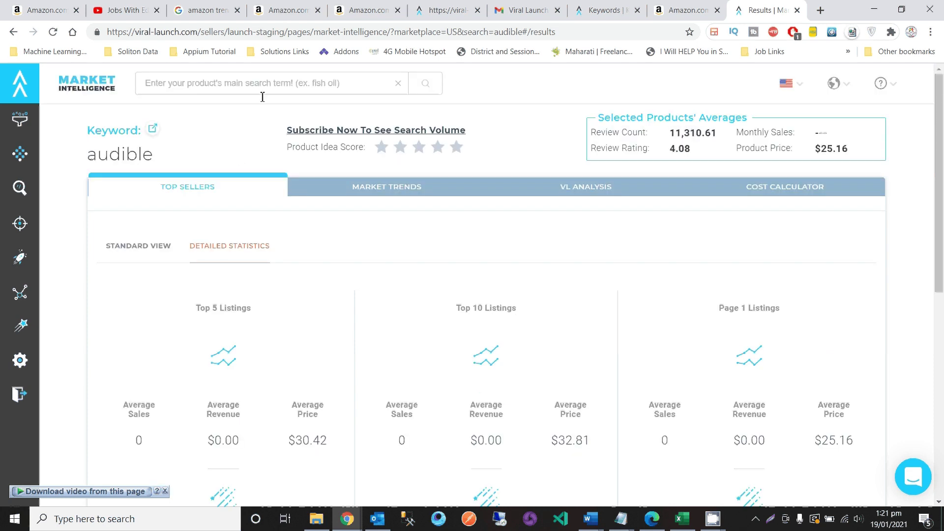